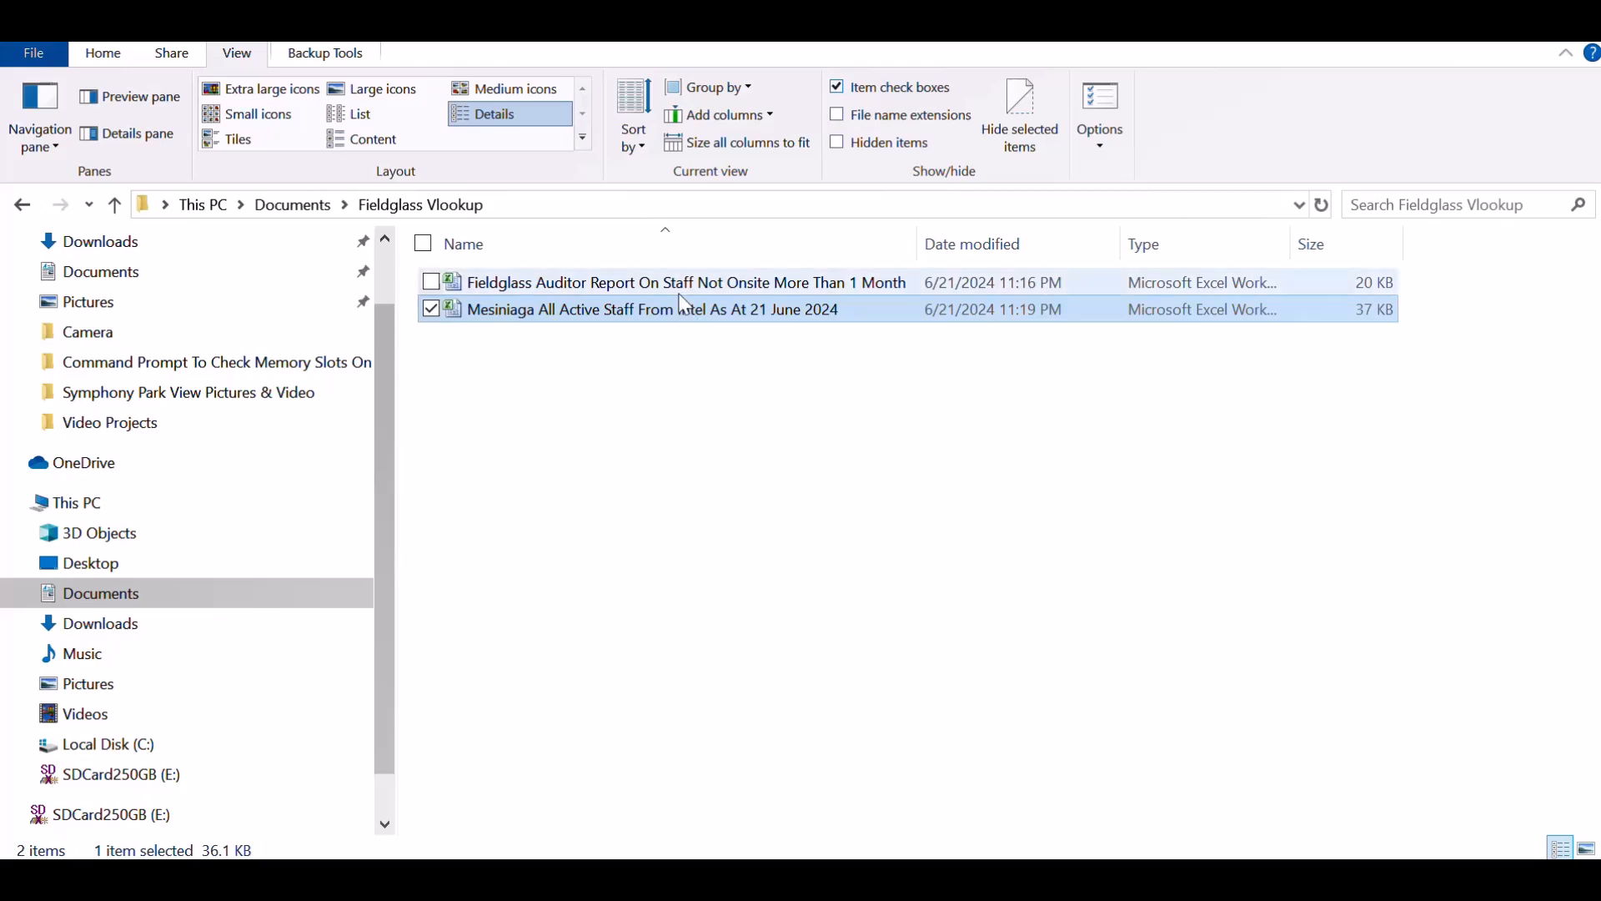
Switch to Excel and view the Fieldglass Auditor Report workbook, followed by the Mesiniaga All Active Staff workbook
mouse_move(684, 302)
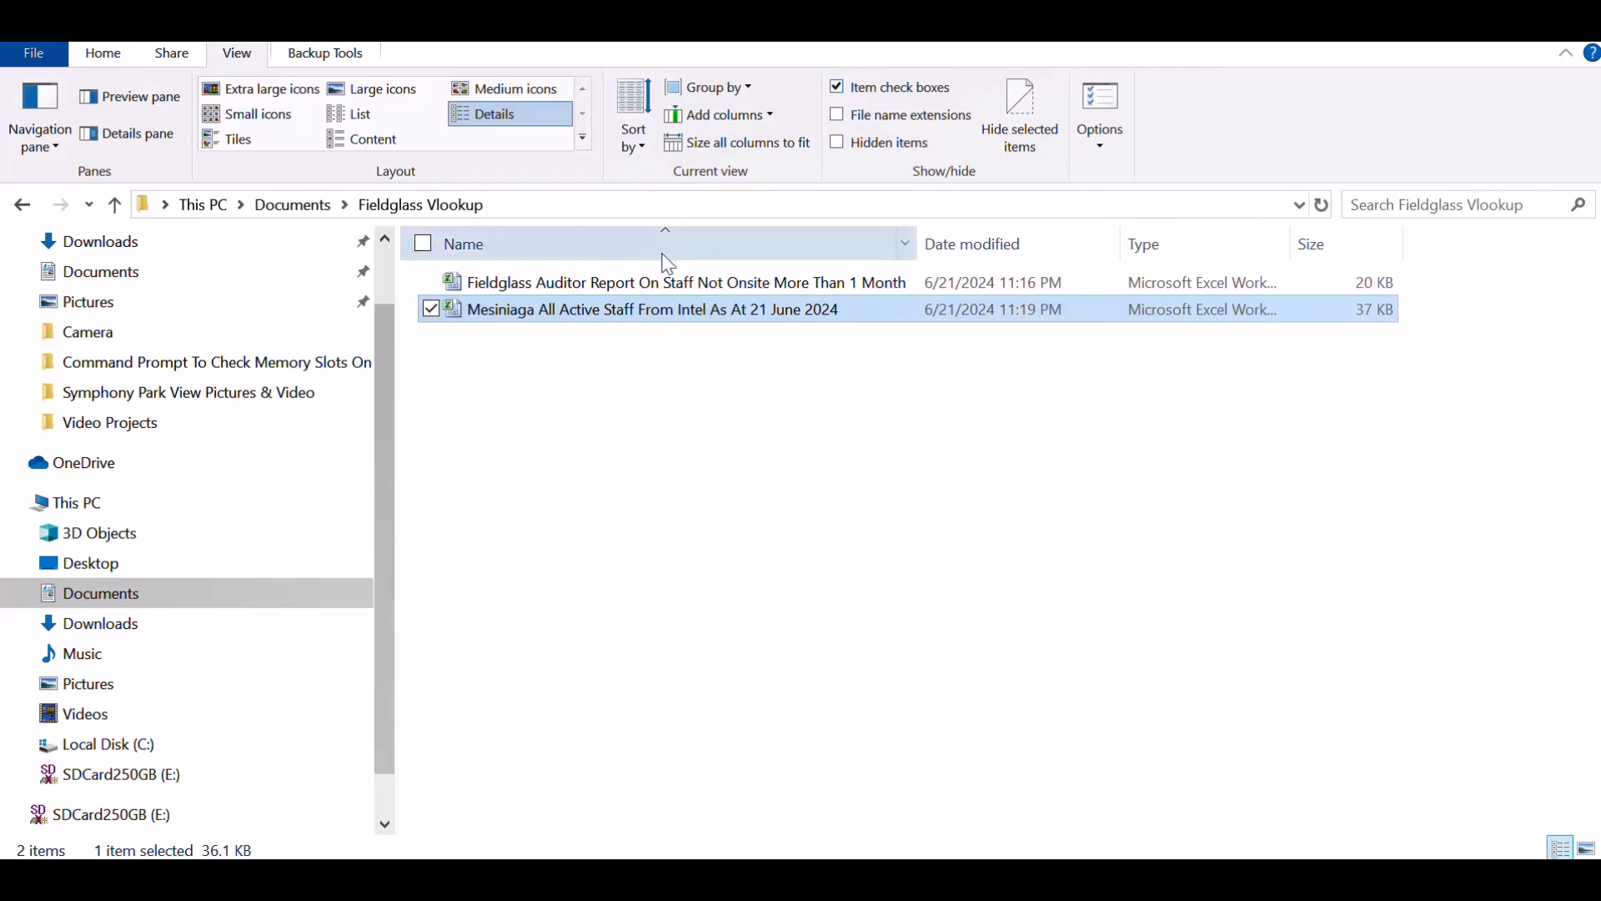
click(646, 285)
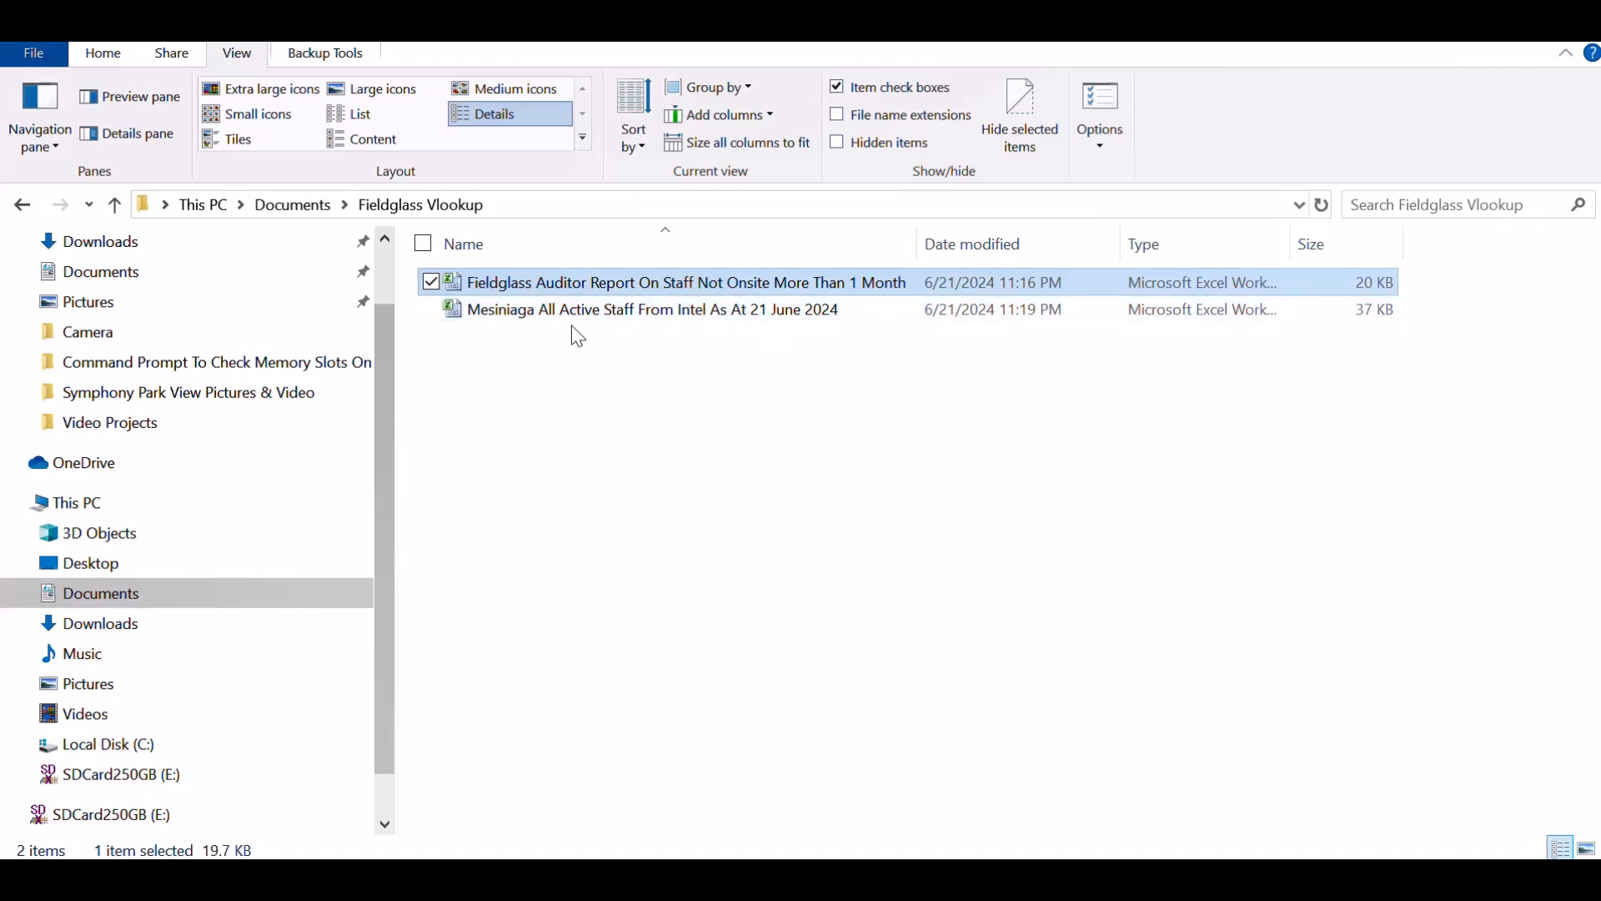
click(599, 315)
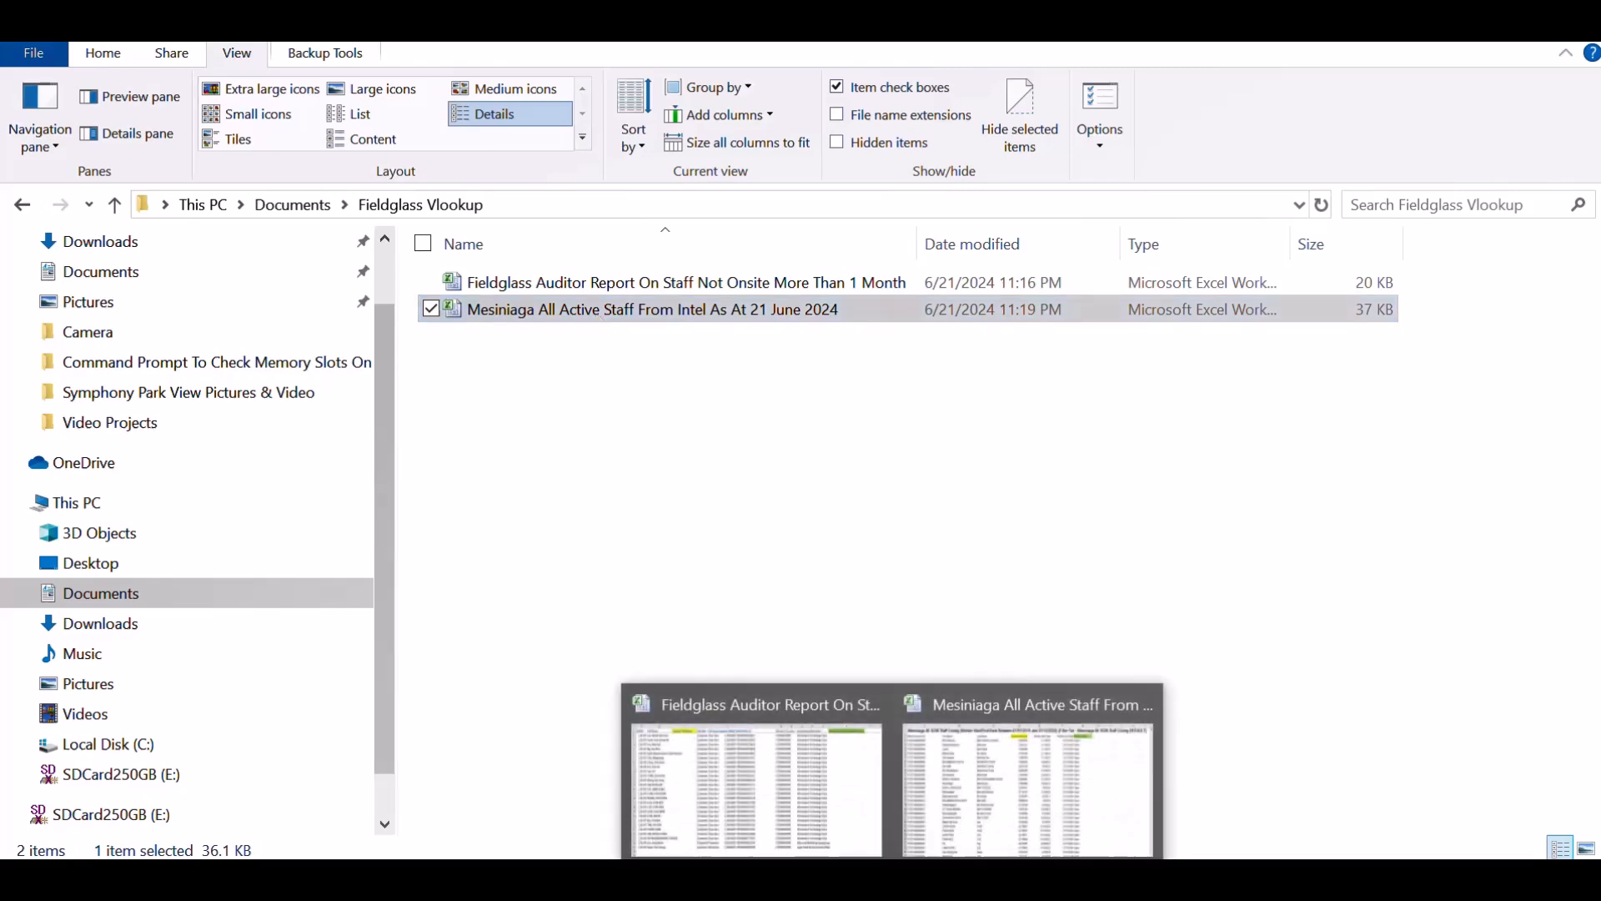
click(865, 803)
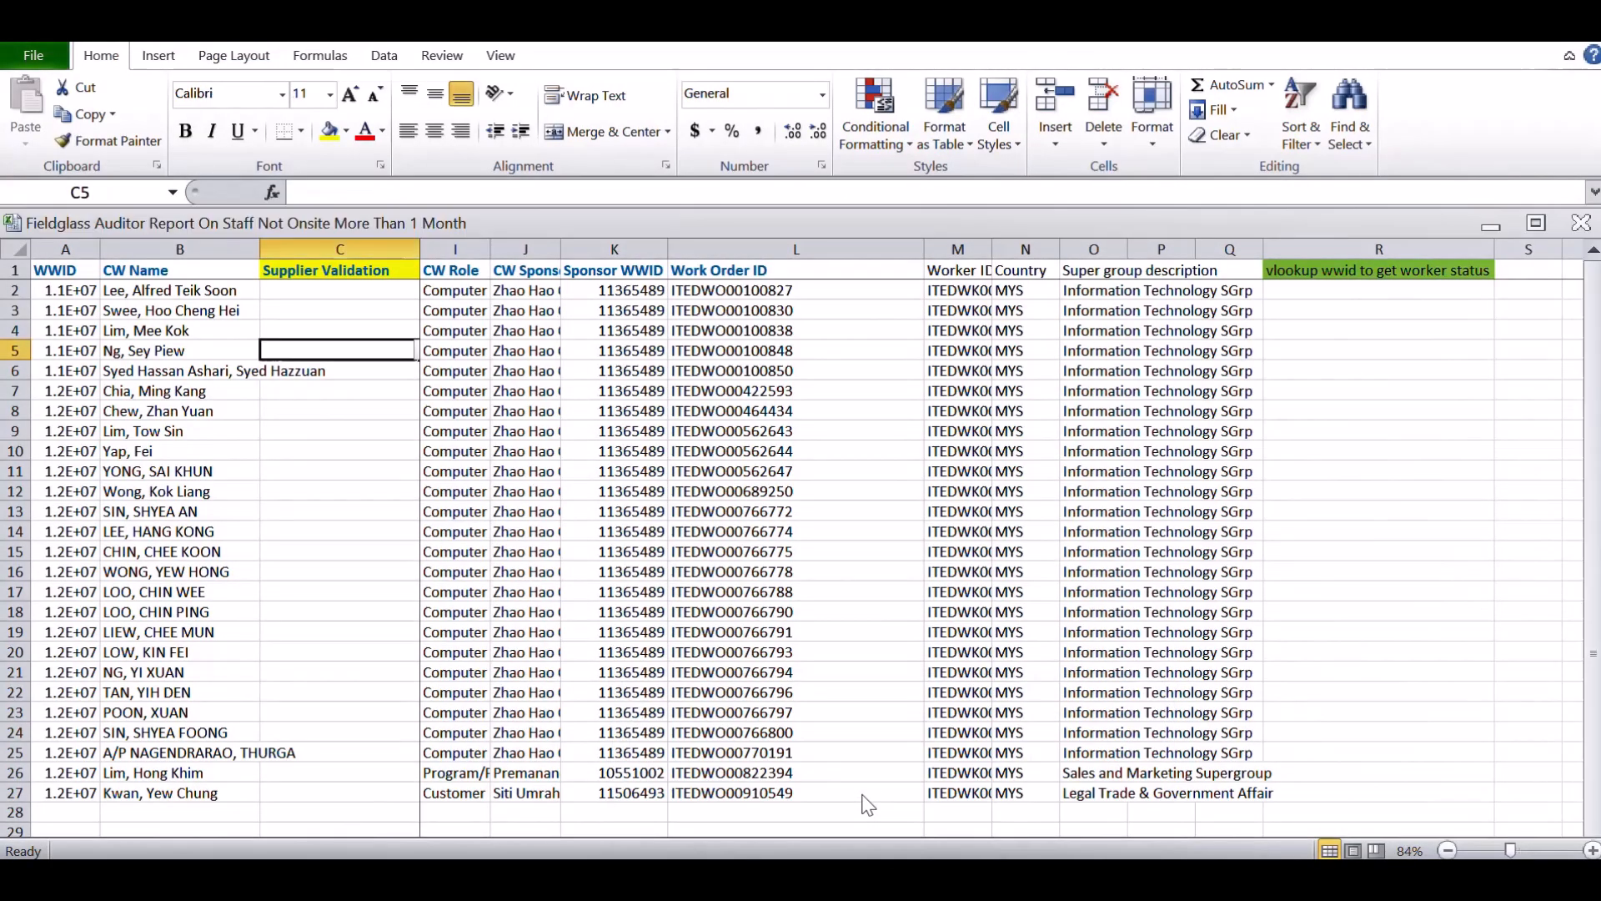
mouse_move(892, 841)
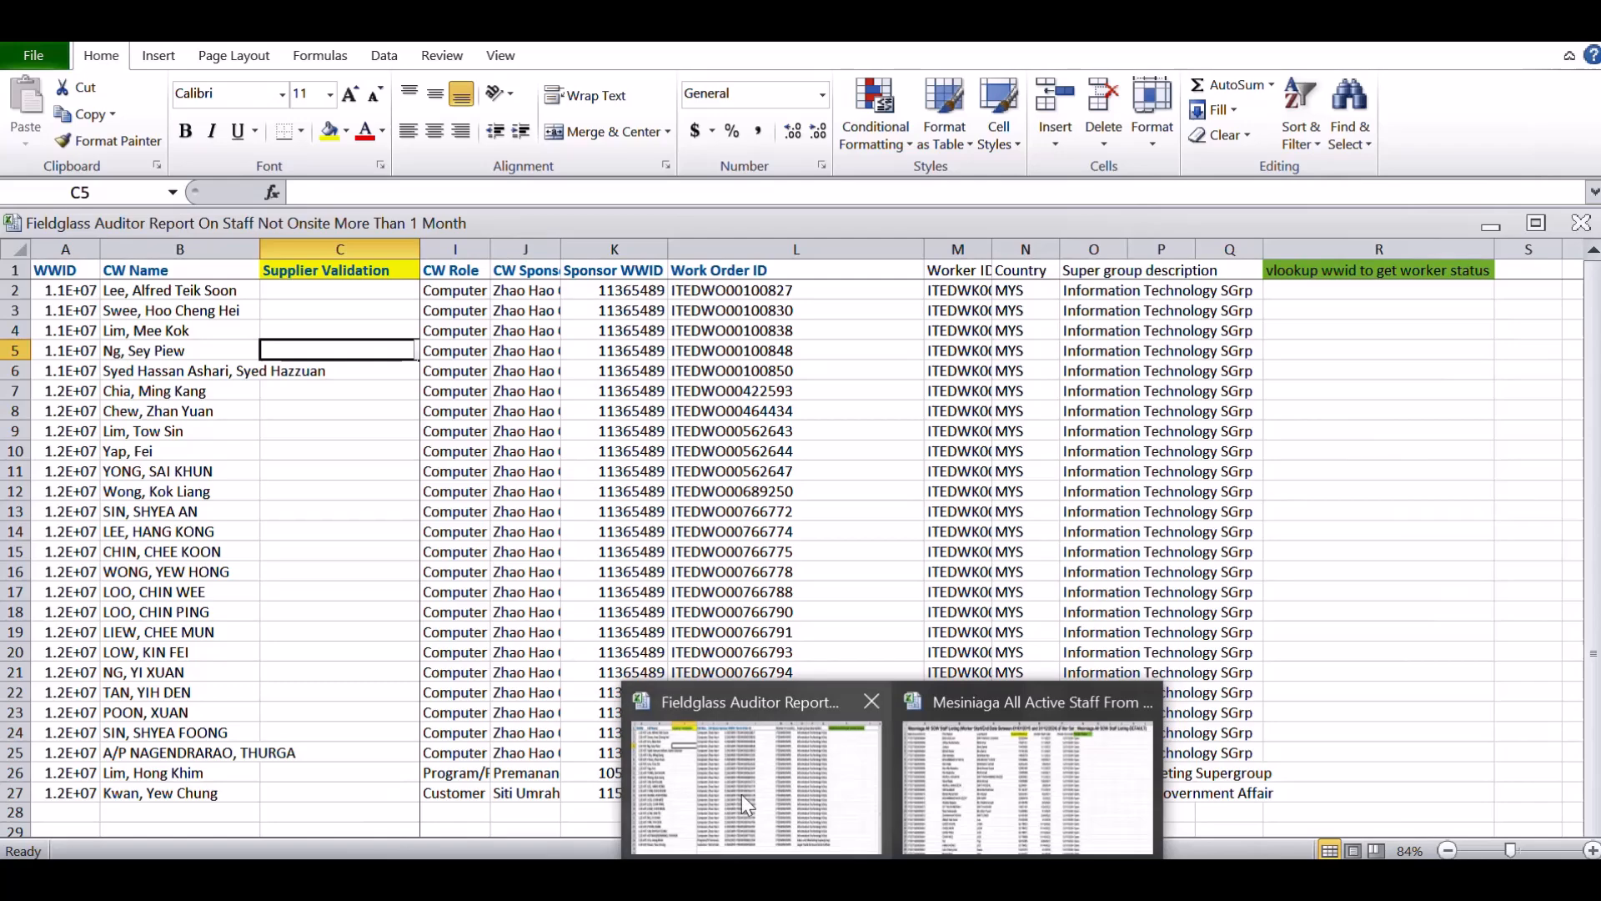
click(1032, 798)
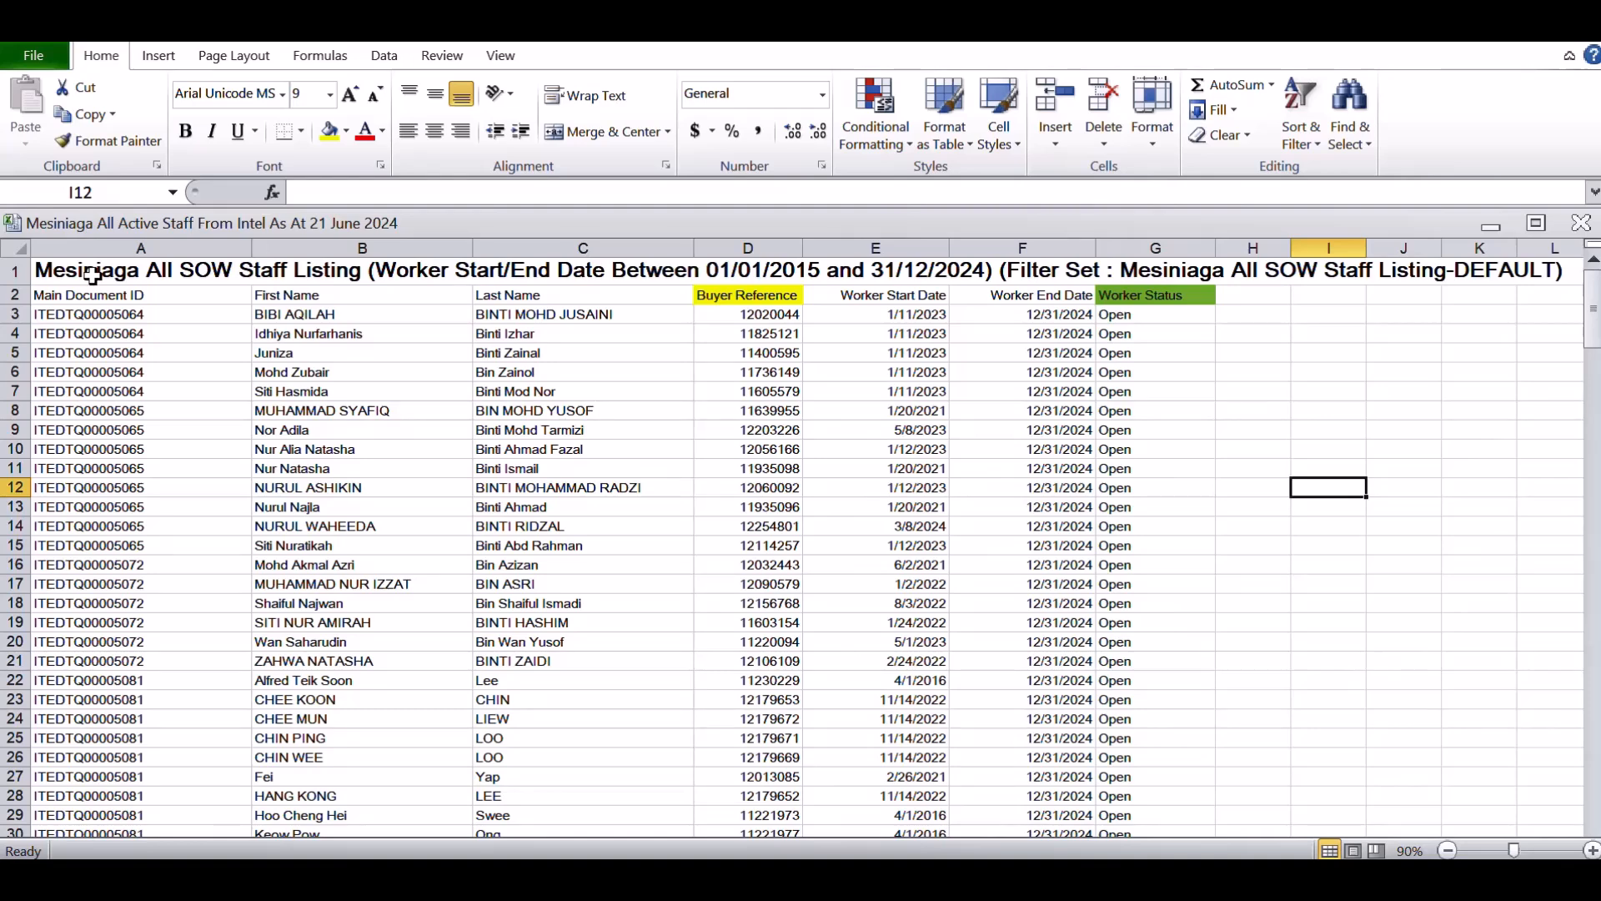
Select the Main Document ID entries from A3 down to the last record and look through the staff listing
click(89, 310)
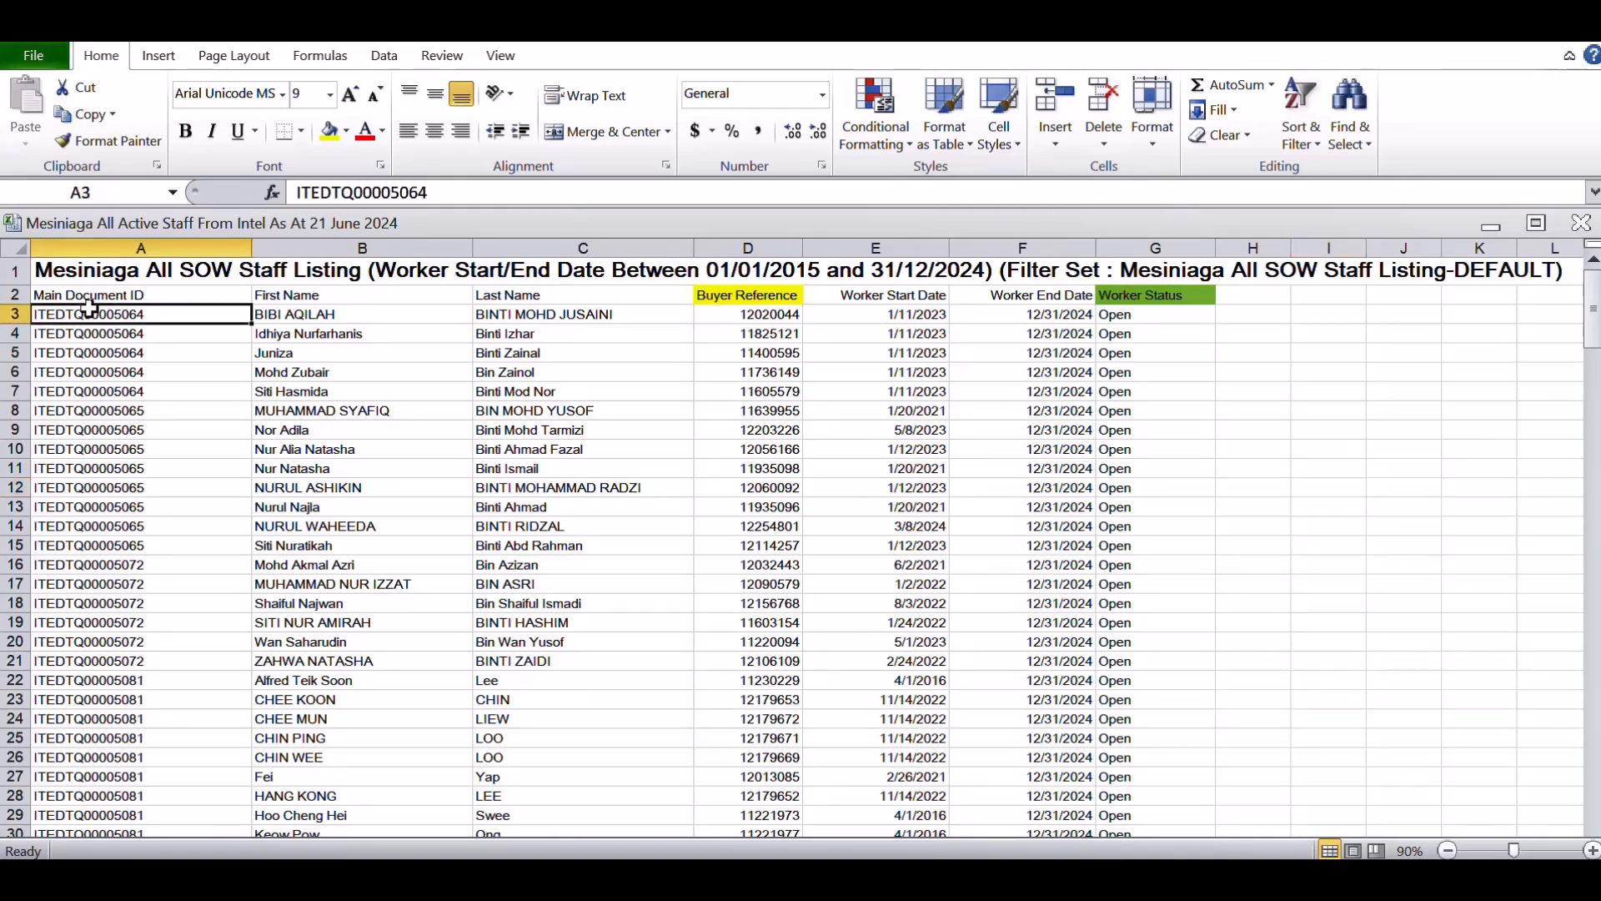
key(End)
key(shift+Down)
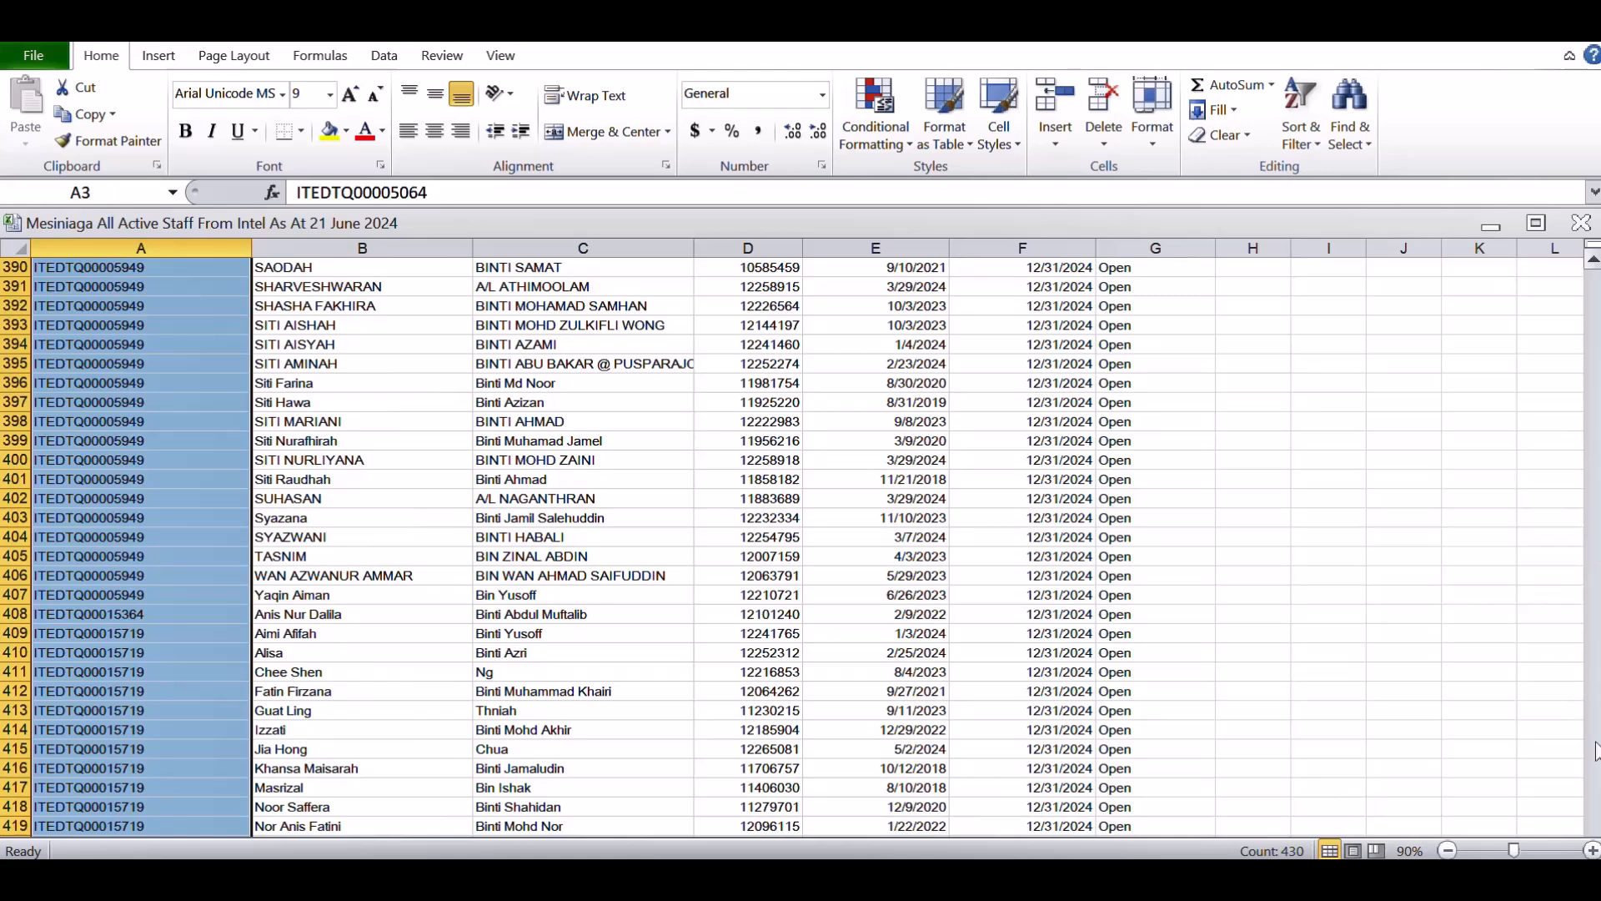
click(1281, 438)
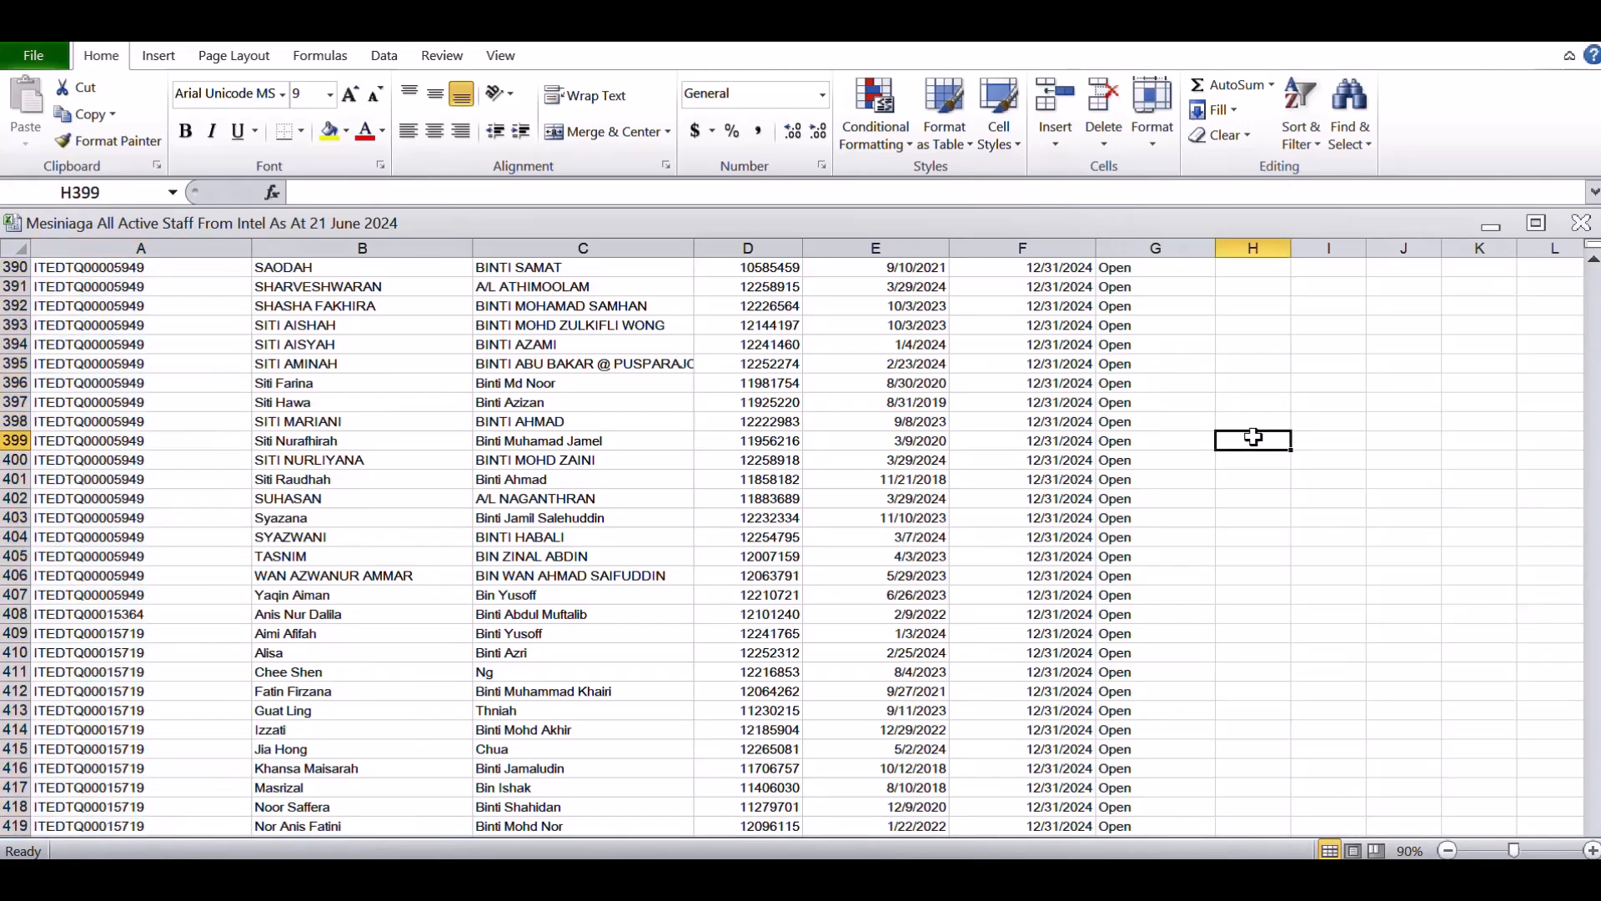
click(523, 360)
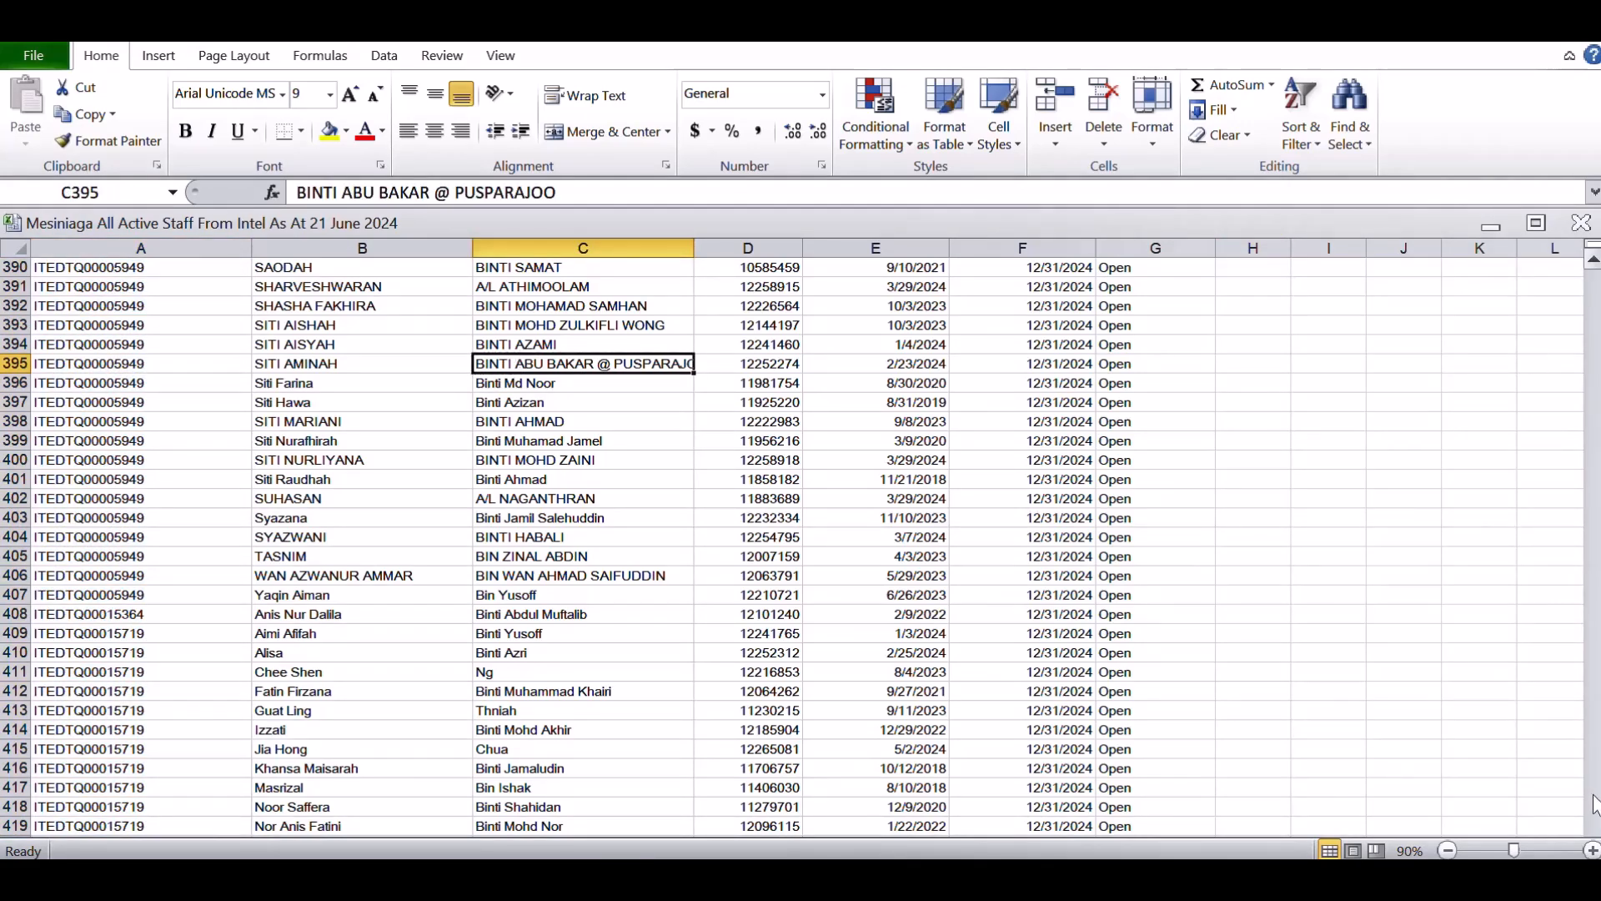
click(1593, 261)
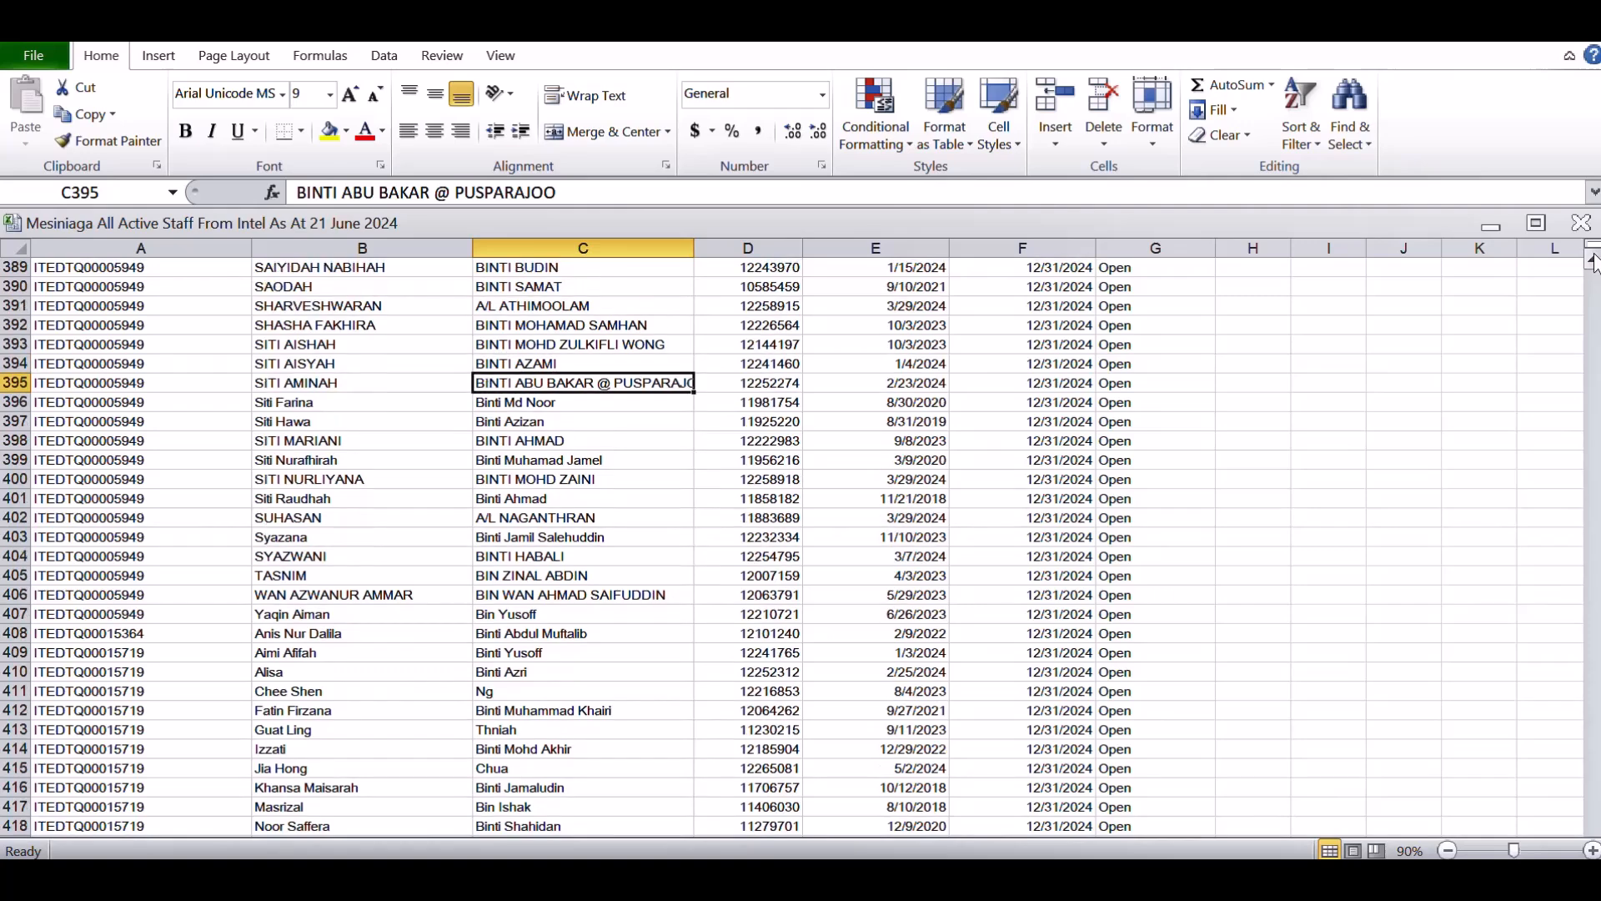
click(1592, 261)
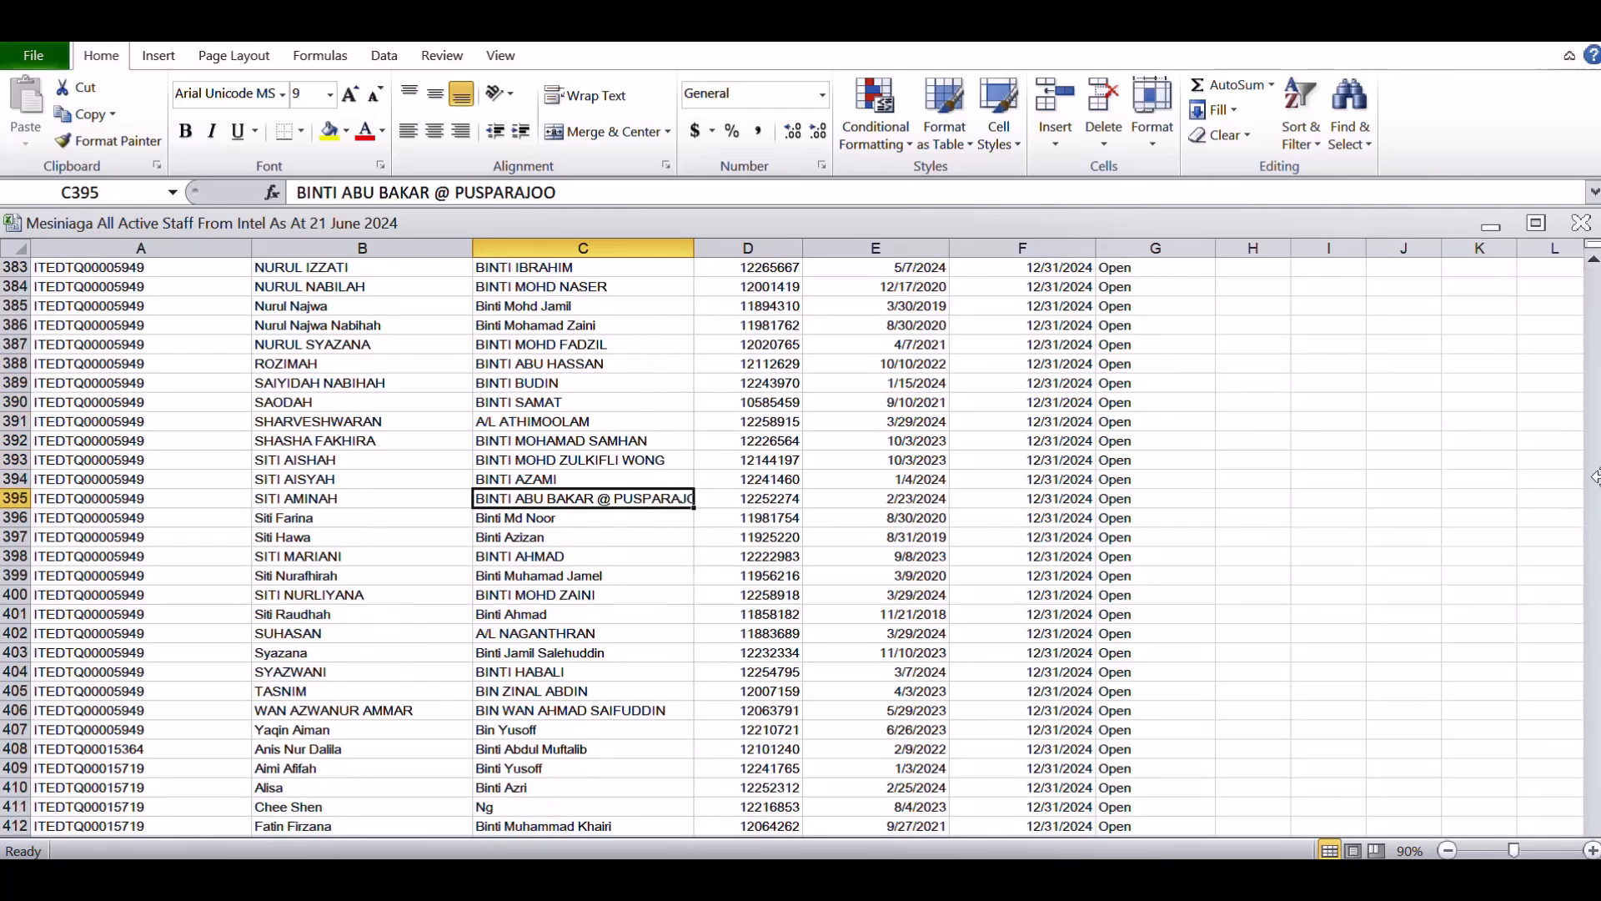
scroll(1596, 467, up, 14)
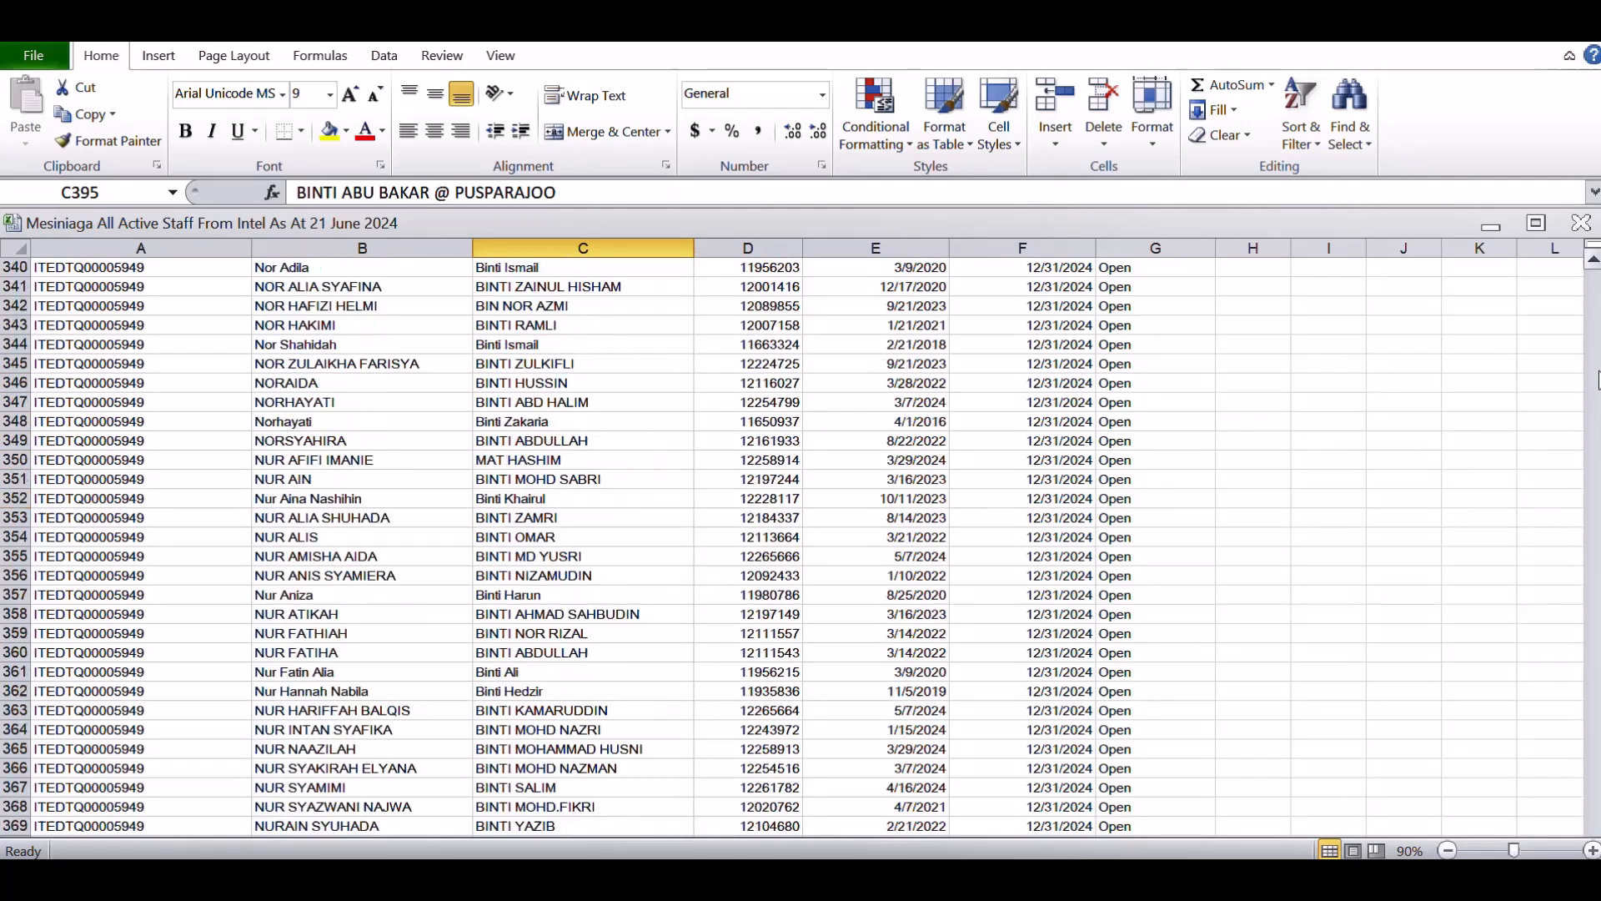
Check the last rows of the staff listing, then return to the start and select the Buyer Reference header in D2
click(195, 342)
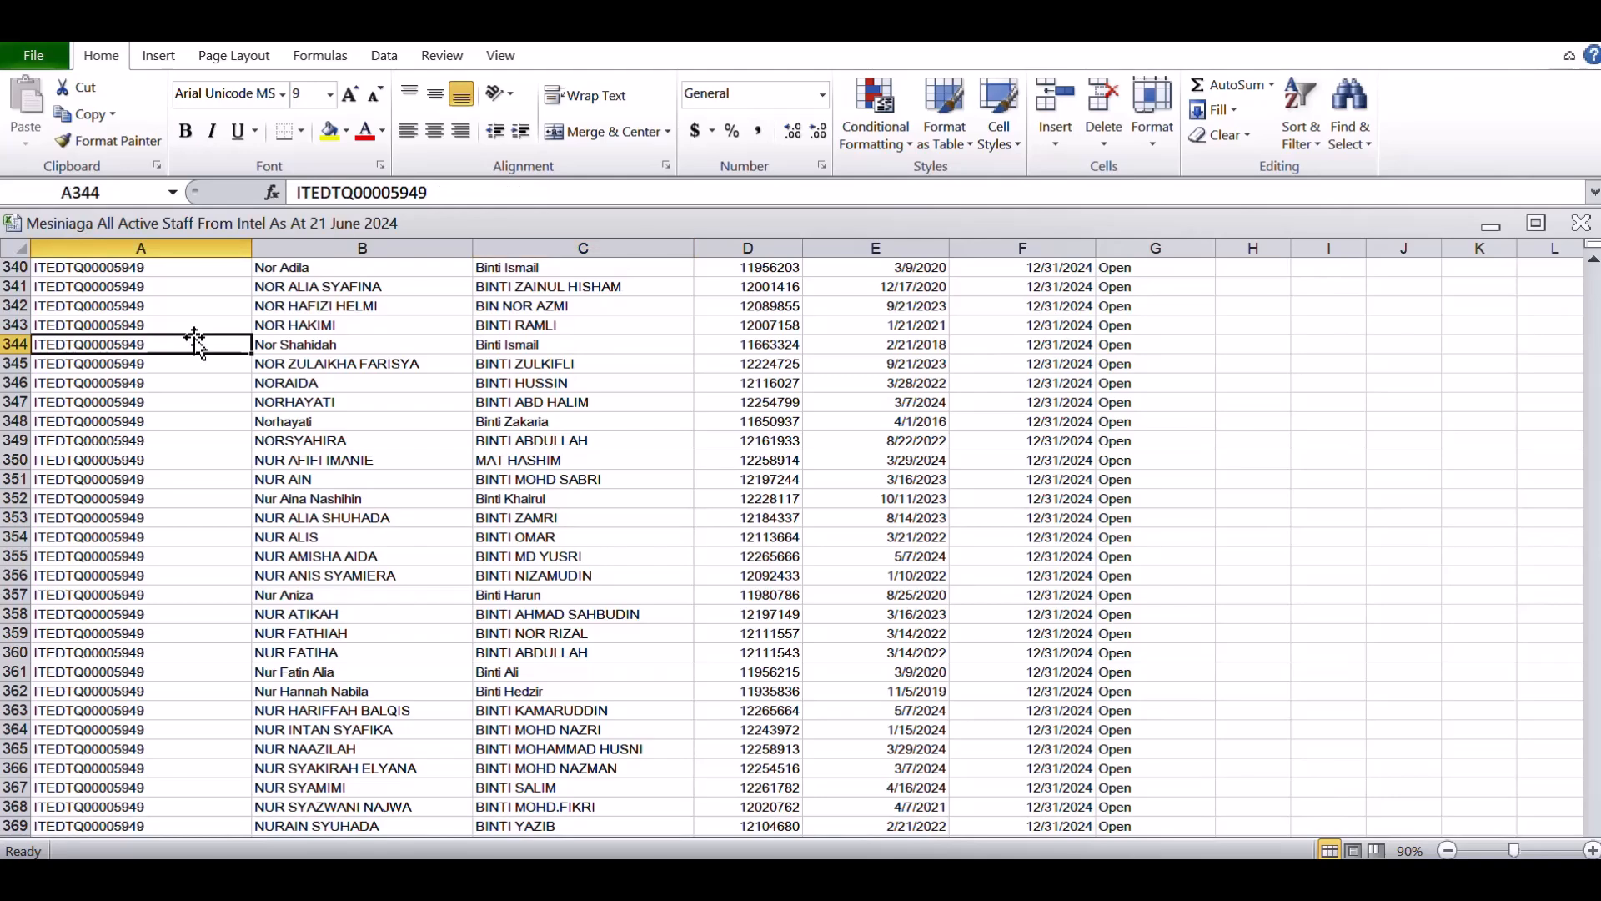
key(Page_Down)
key(Page_Down)
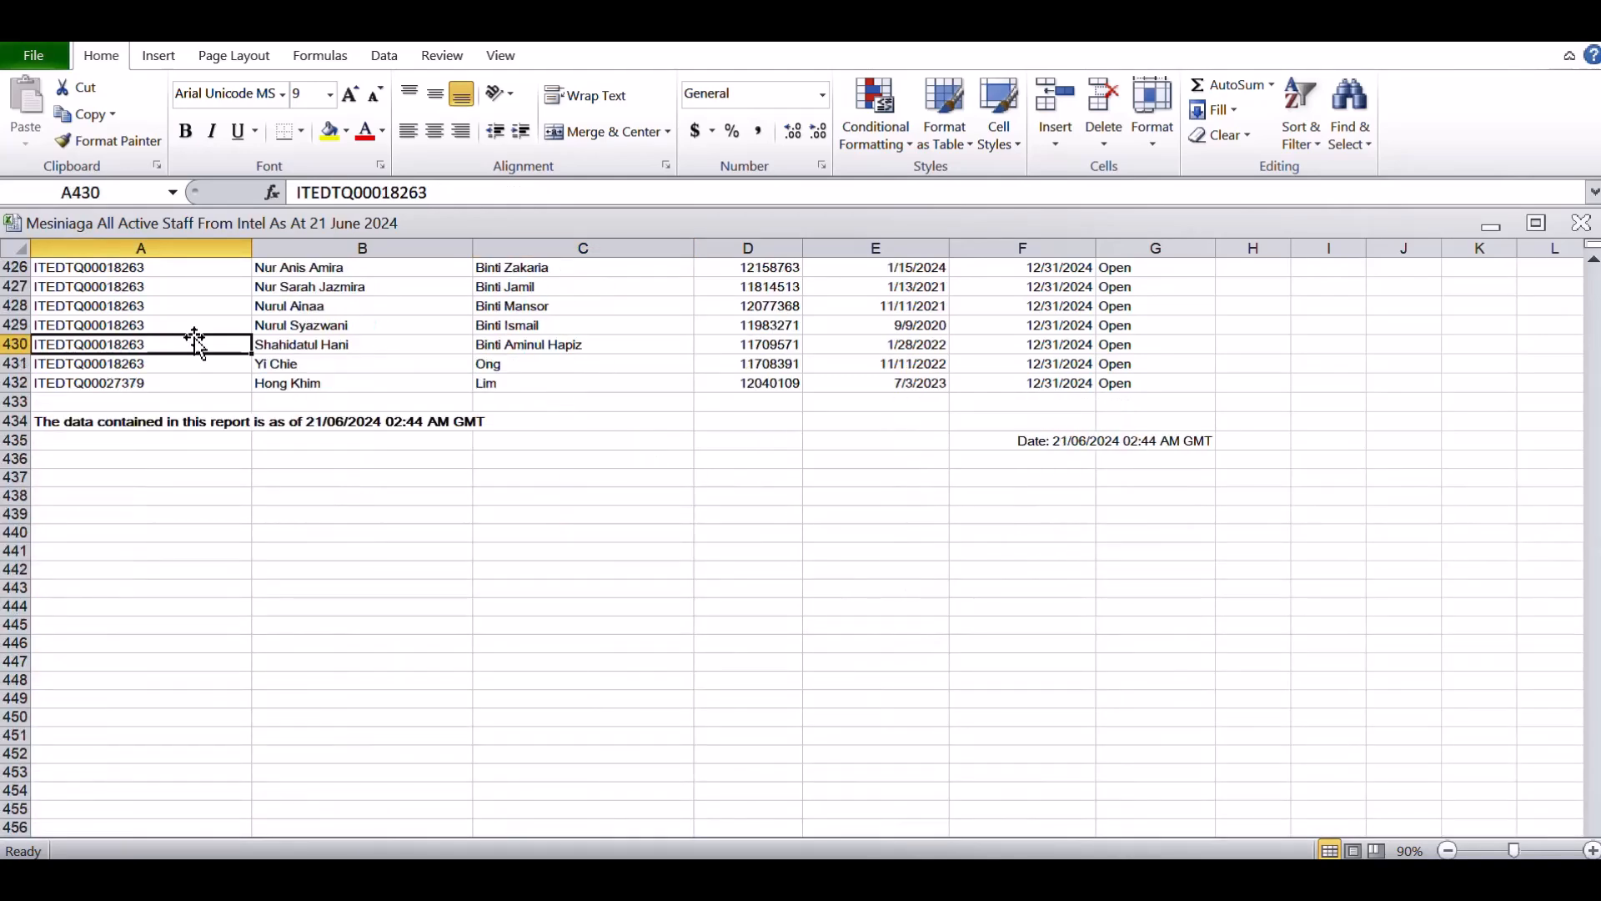
key(Page_Up)
key(Page_Up)
key(Page_Up)
key(Page_Up)
key(Page_Up)
key(Page_Up)
key(Page_Up)
key(ctrl+Home)
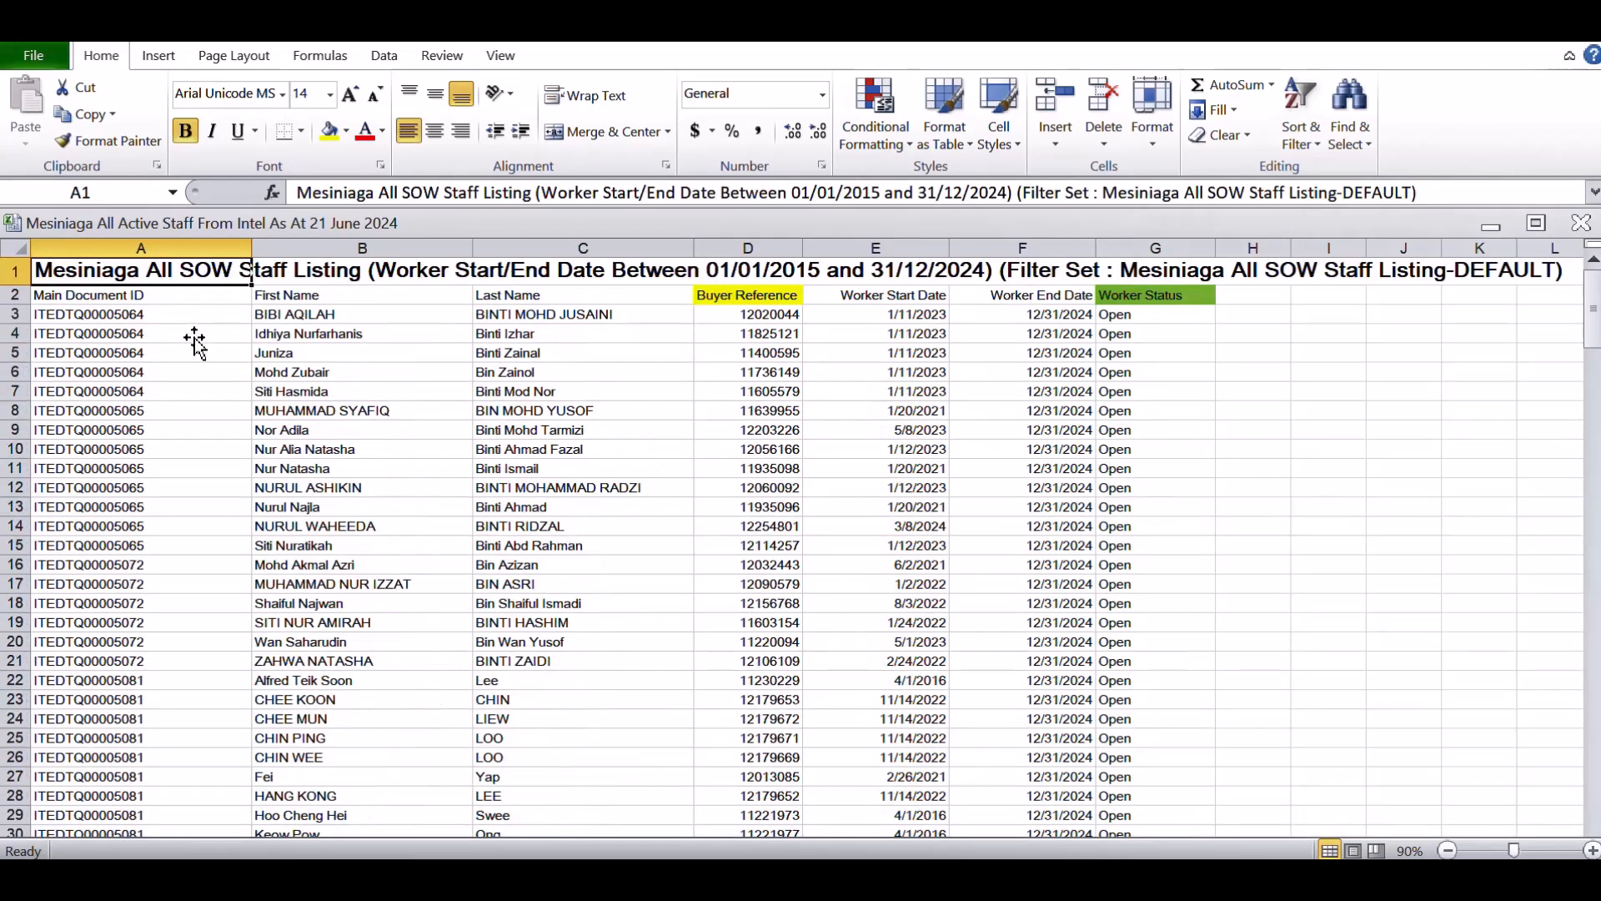
key(Down)
key(Right)
key(Right)
key(Right)
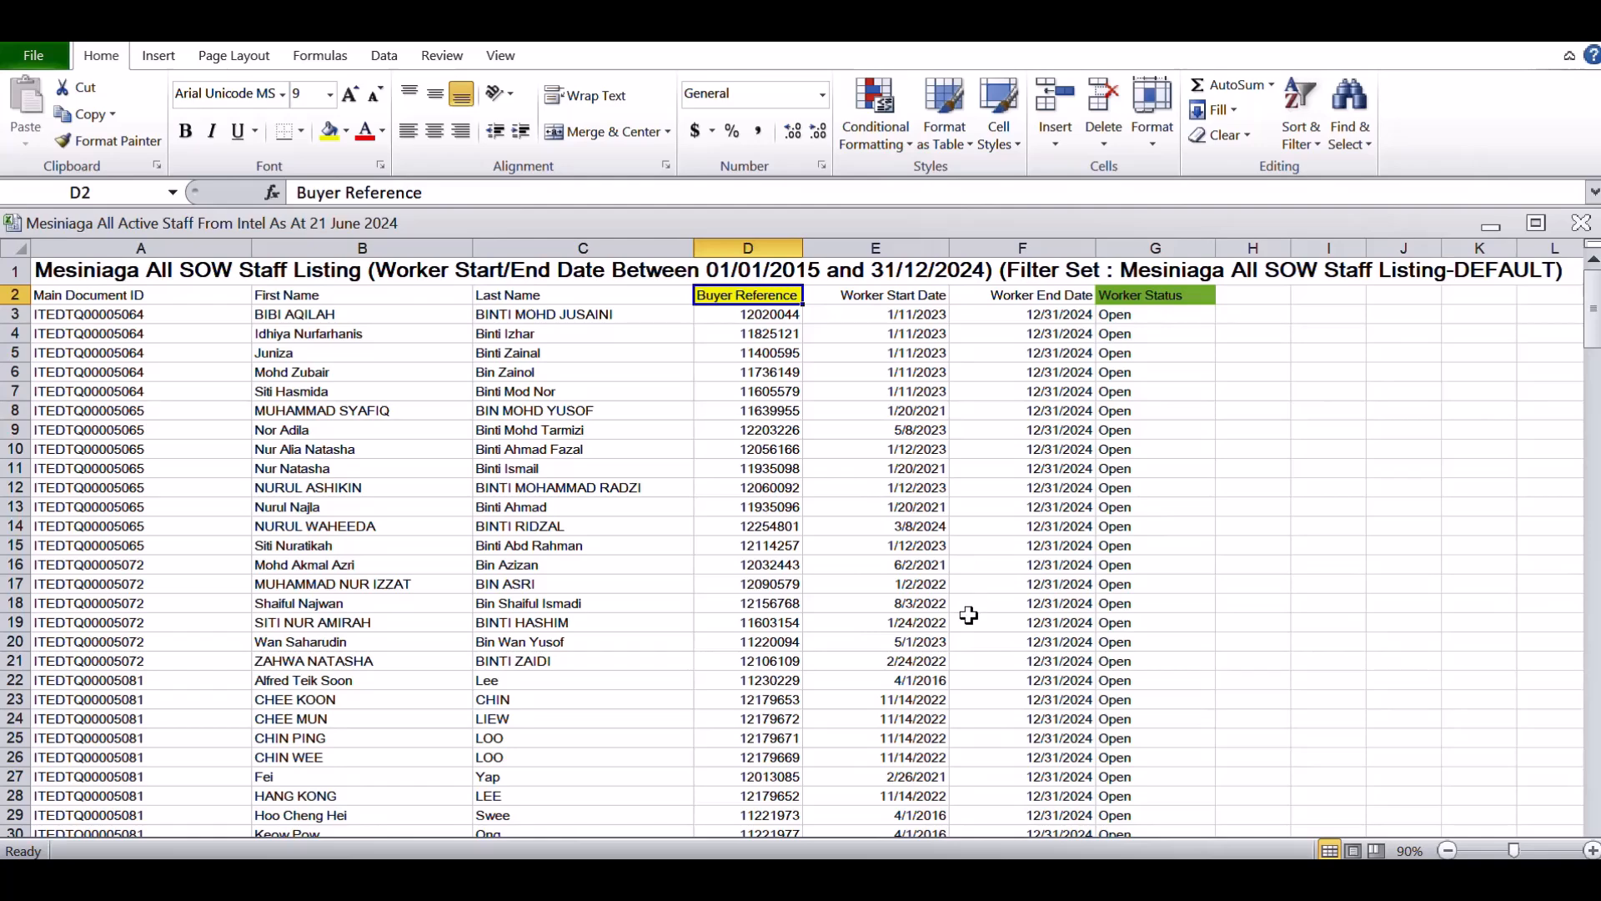
Switch to the Fieldglass Auditor Report workbook and review its header row back to the CW Name and Supplier Validation columns
click(892, 875)
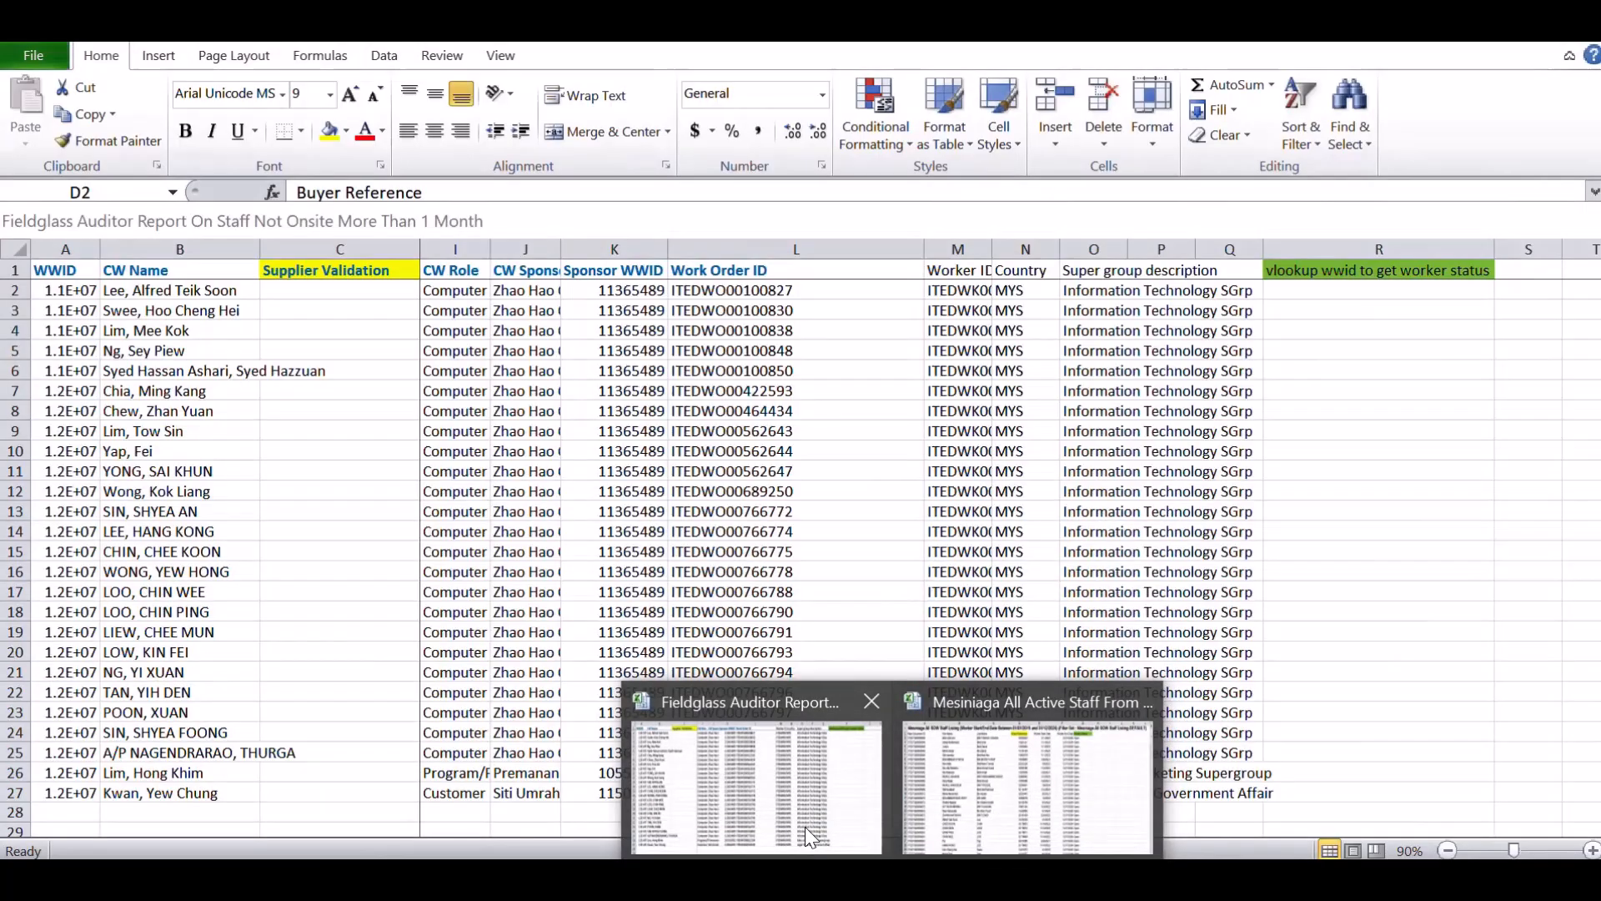
click(807, 834)
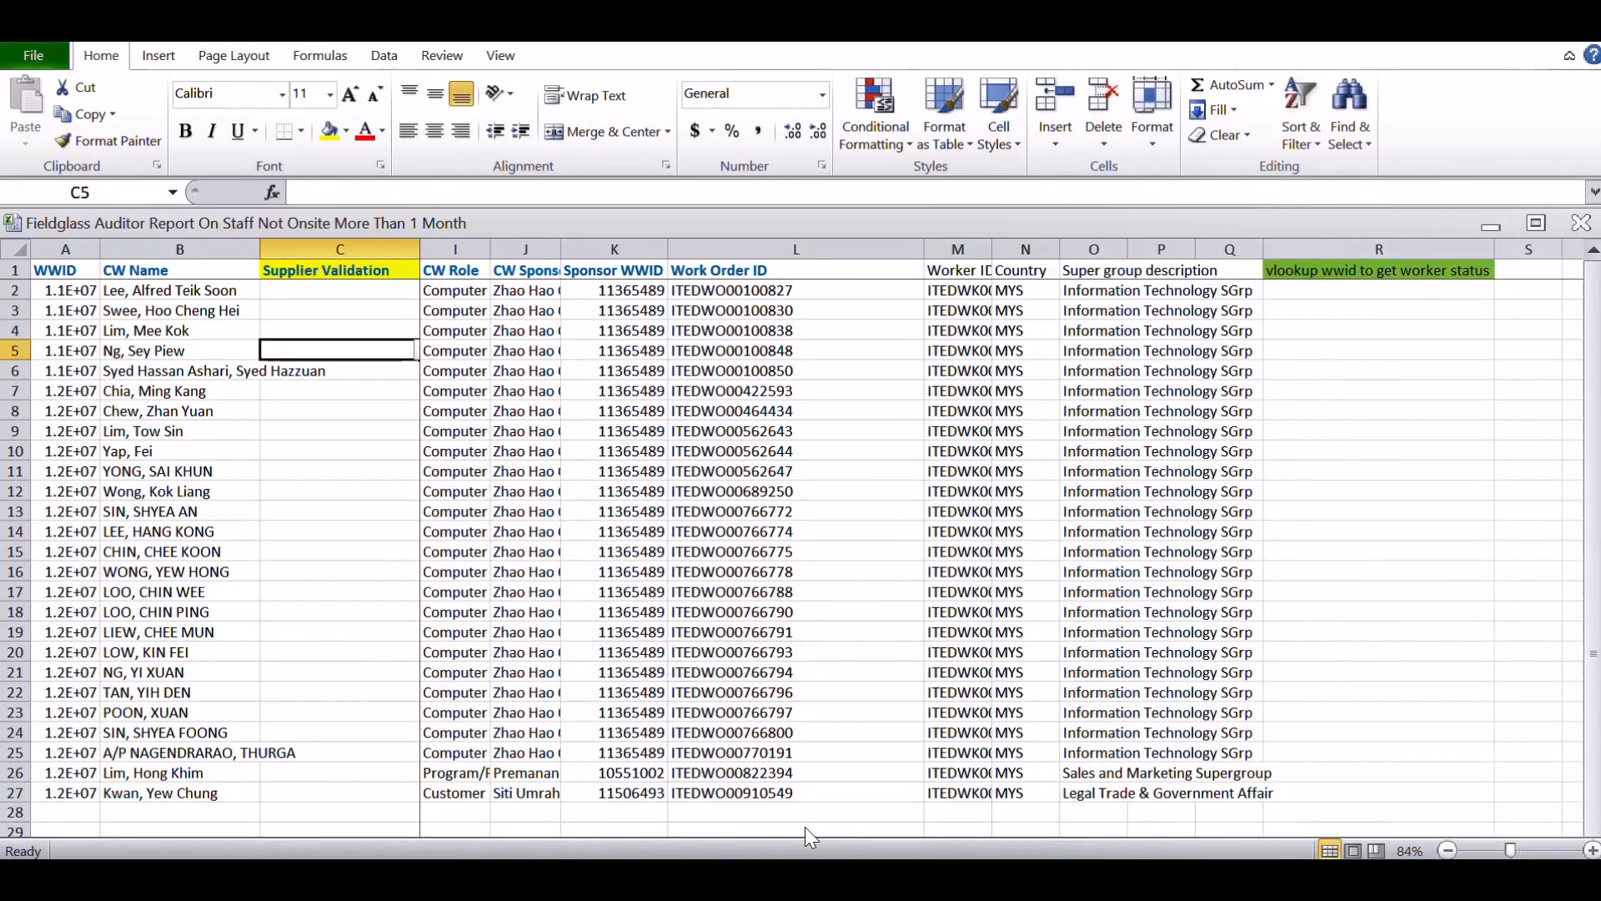
click(532, 333)
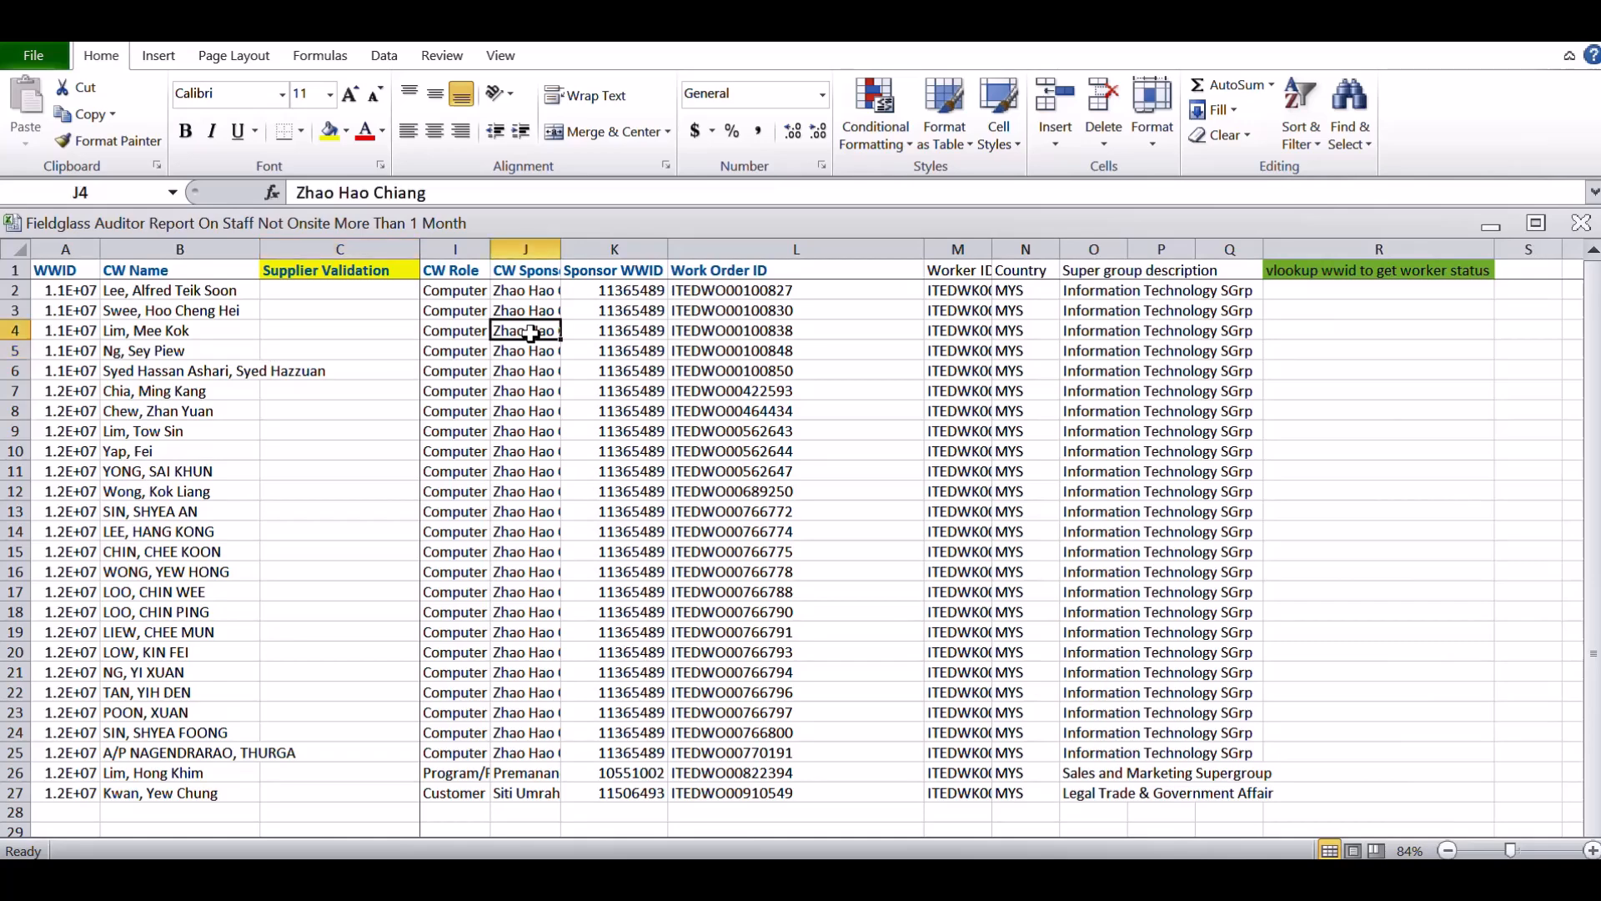
key(Up)
key(Up)
key(Up)
key(Left)
key(Left)
key(Left)
key(Left)
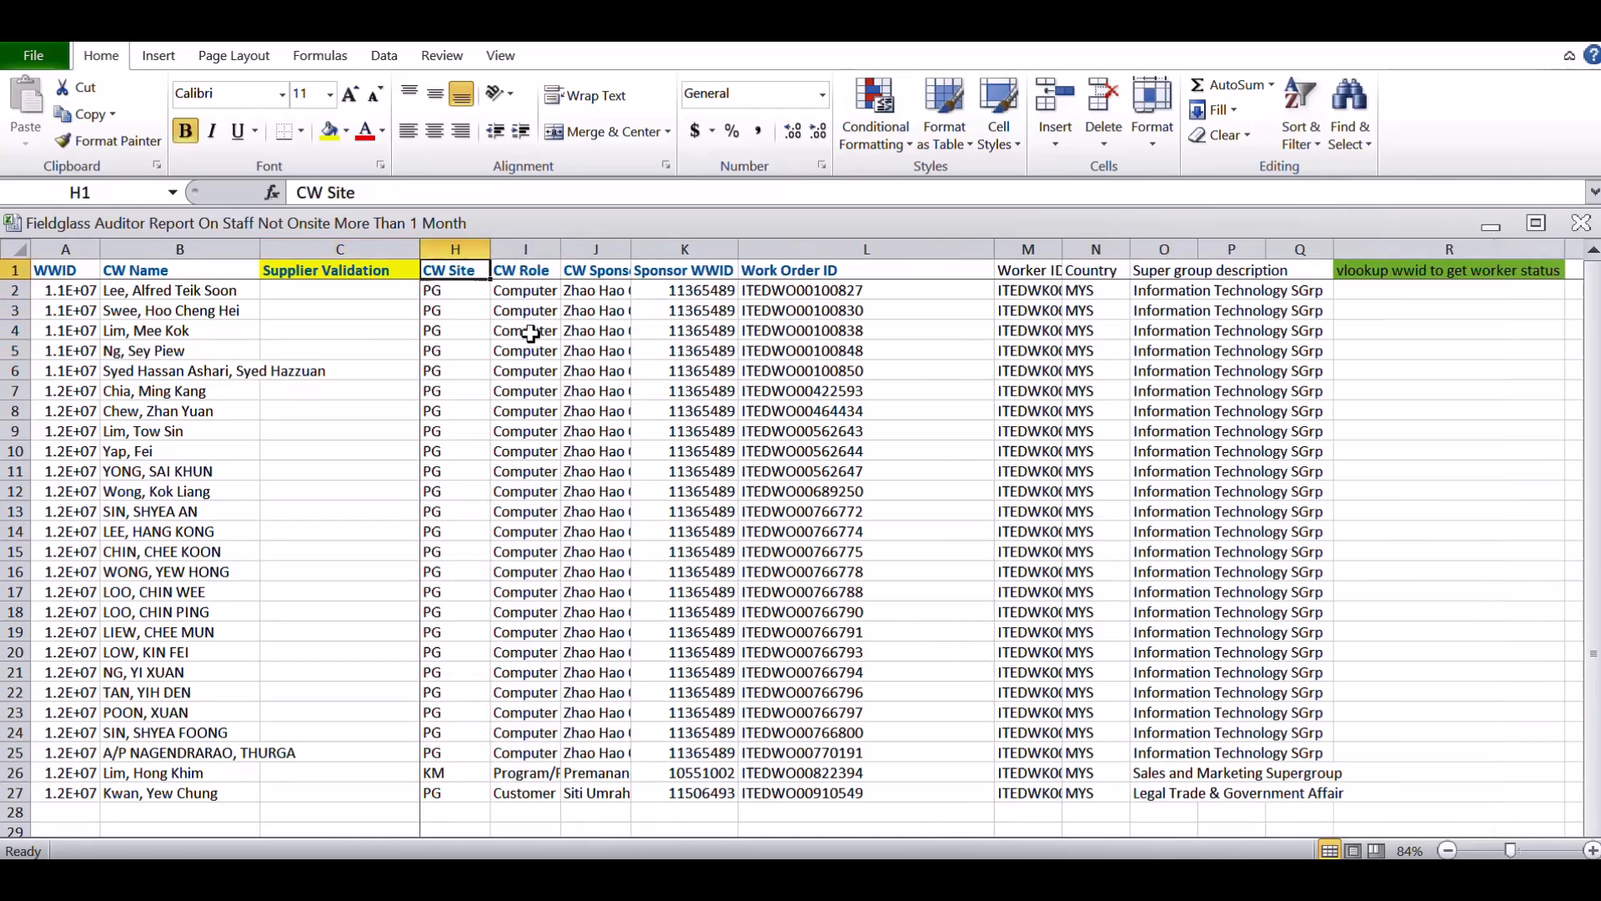
key(Left)
key(Left)
key(Left)
key(Left)
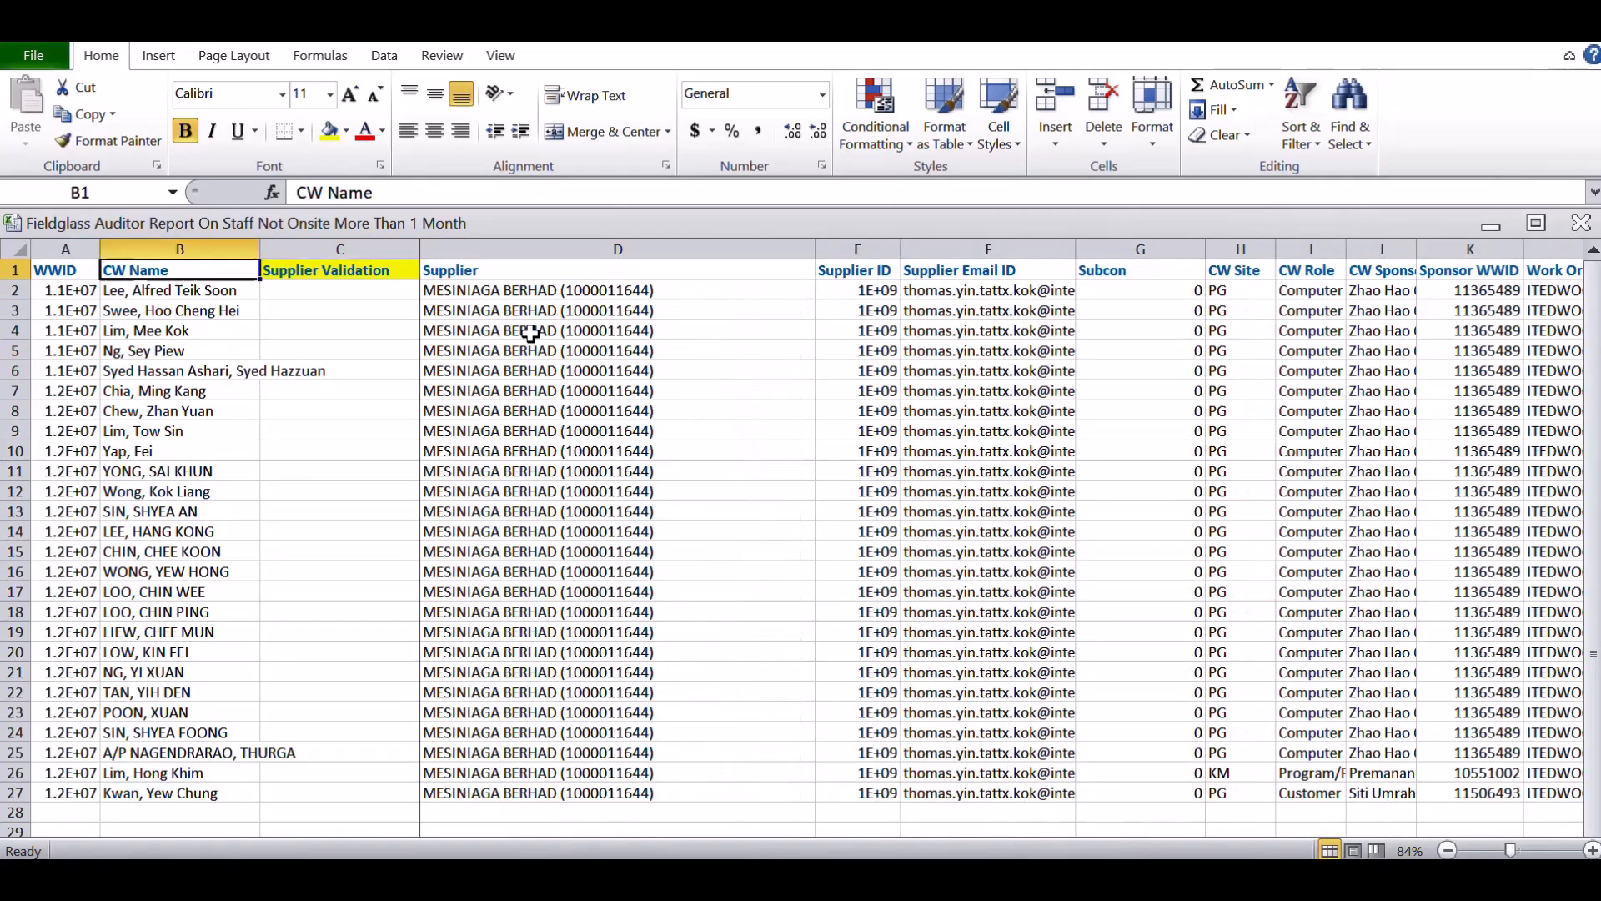
key(Right)
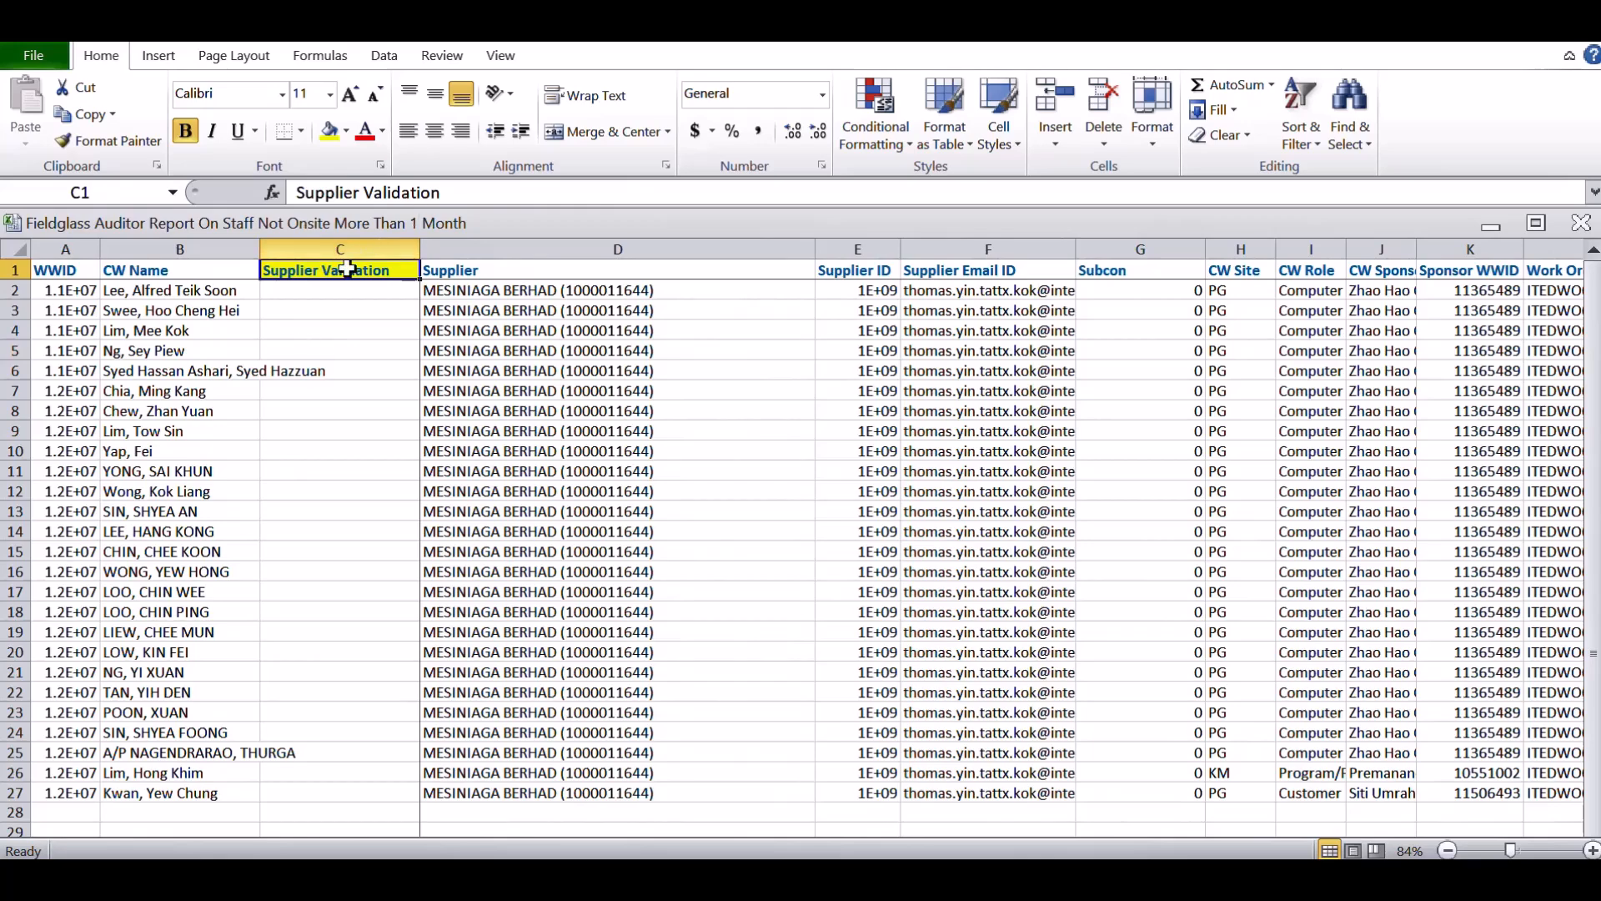
Widen column A of the auditor report so the WWID numbers show in full
click(191, 288)
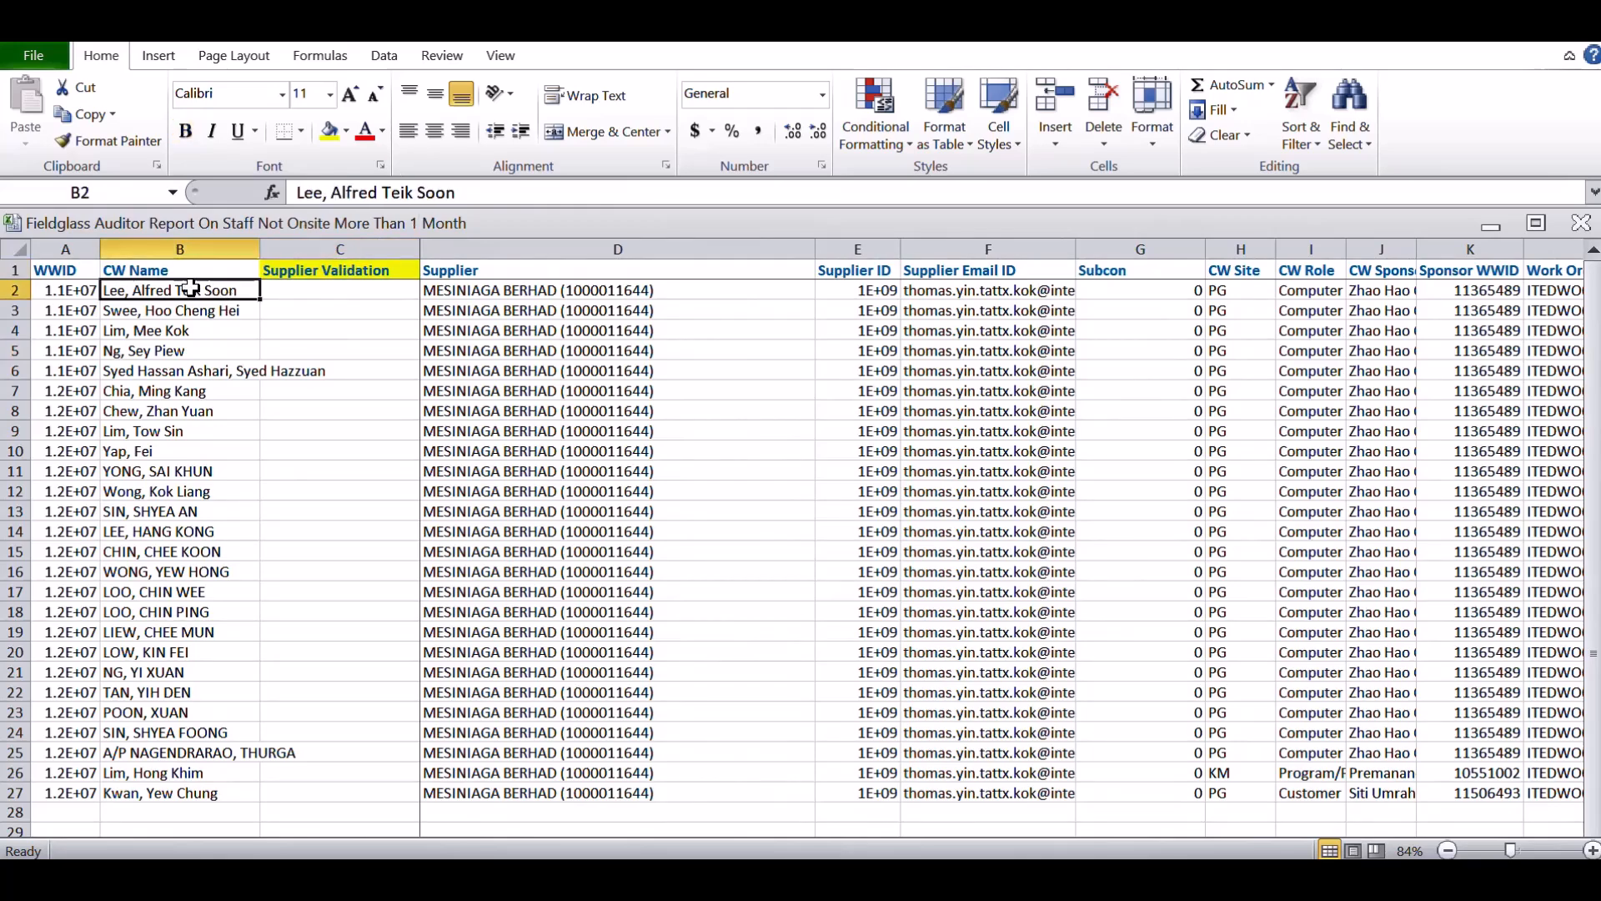
key(Left)
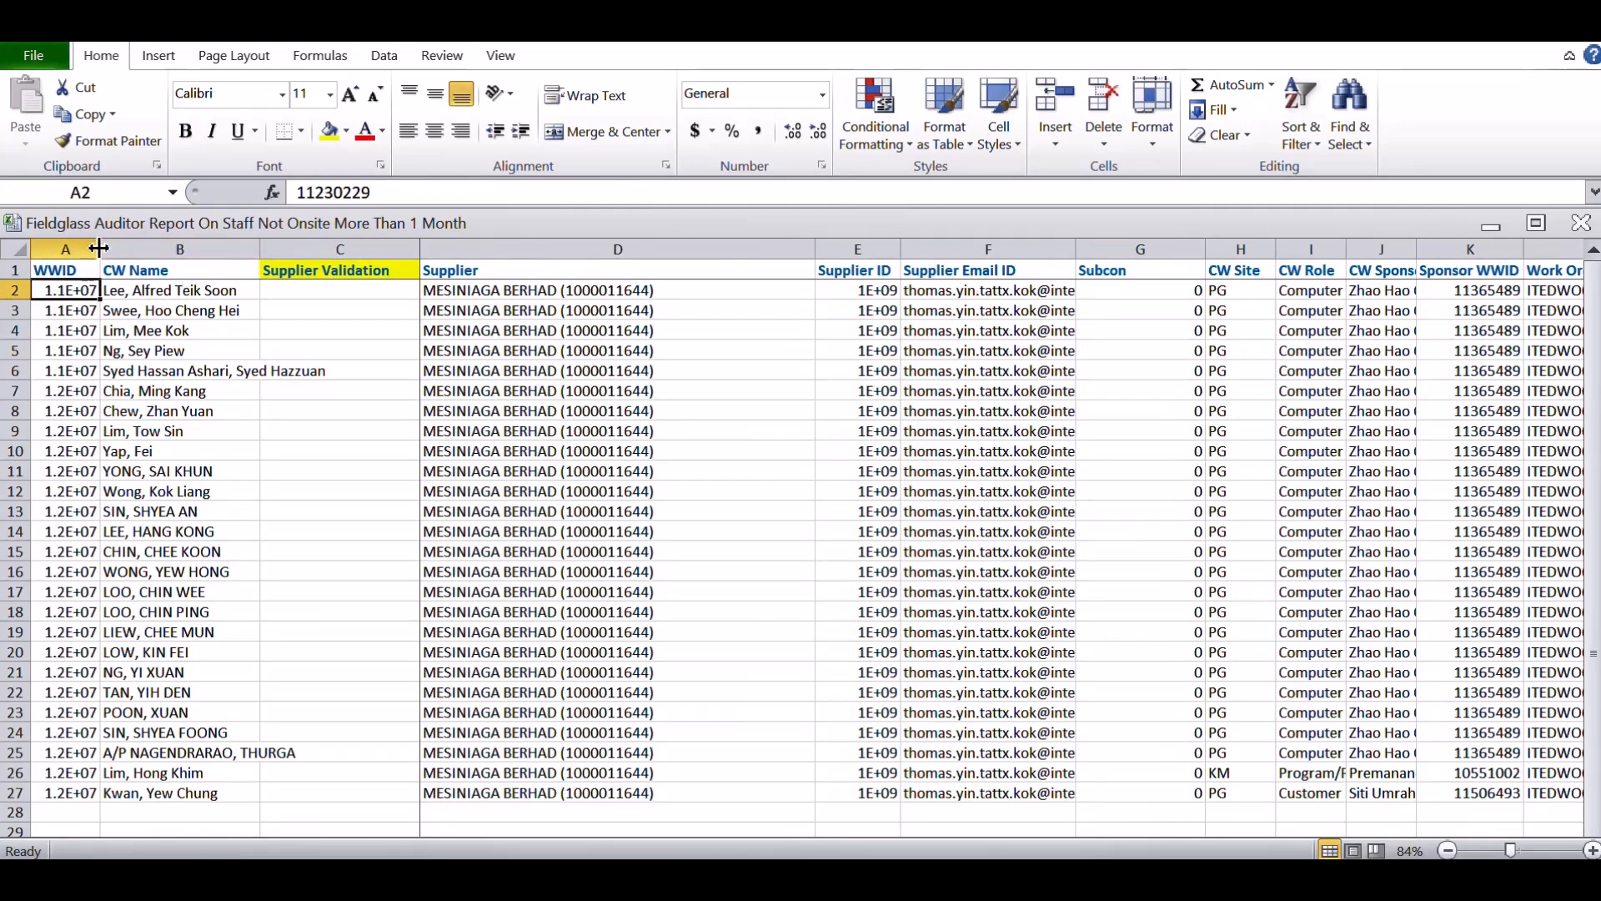
drag(101, 249, 131, 248)
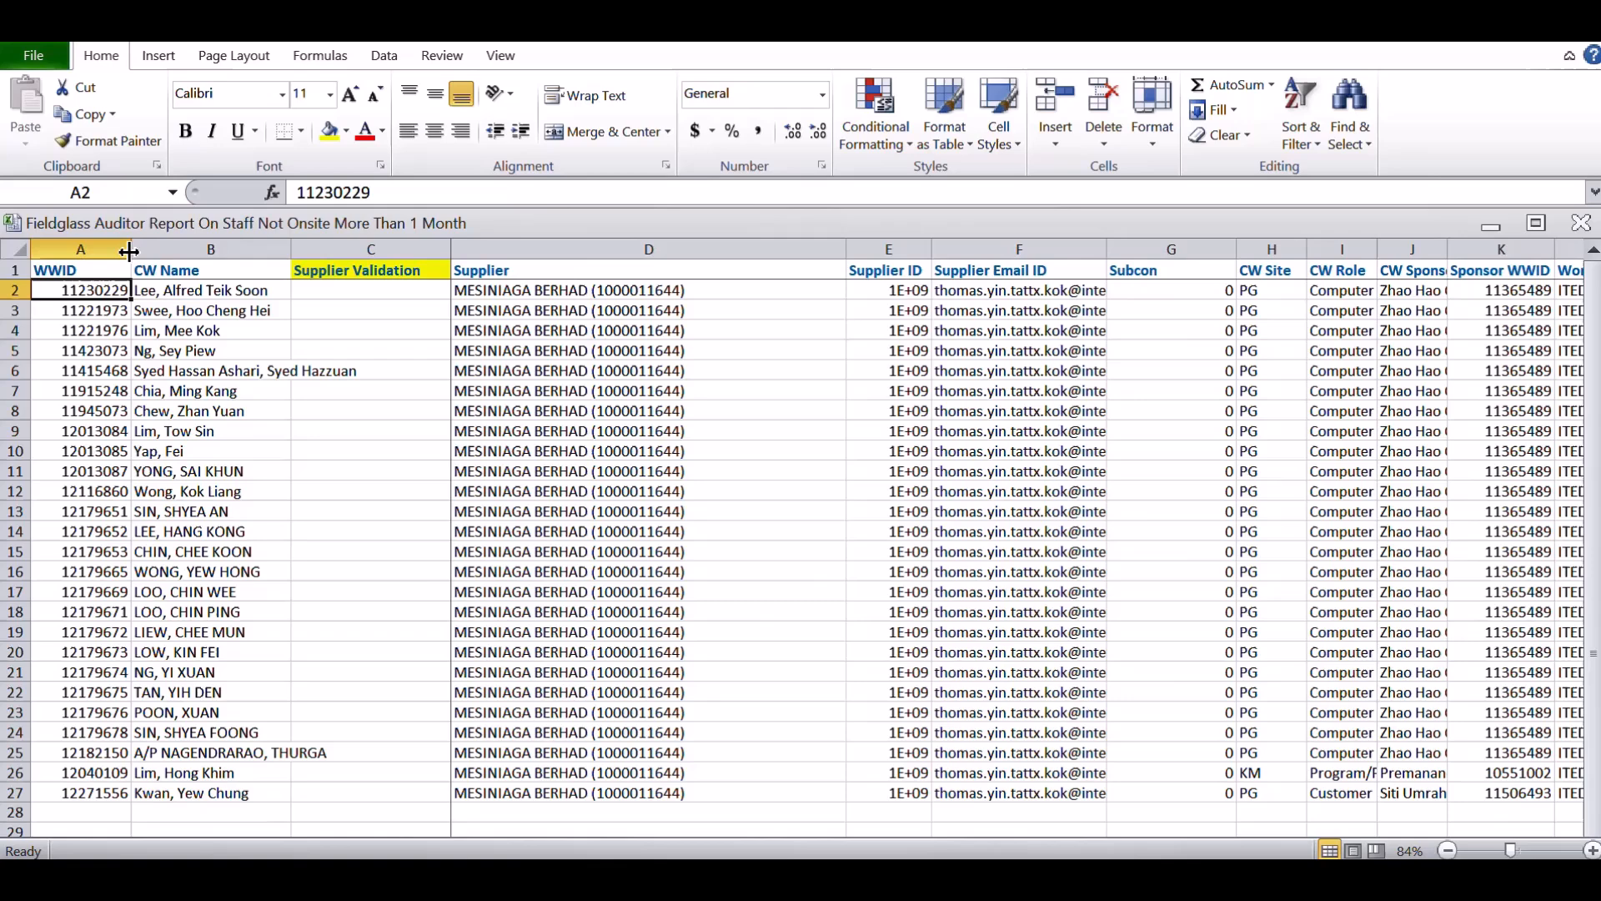
Inspect the options offered for Supplier Validation in C2 without choosing one
click(209, 292)
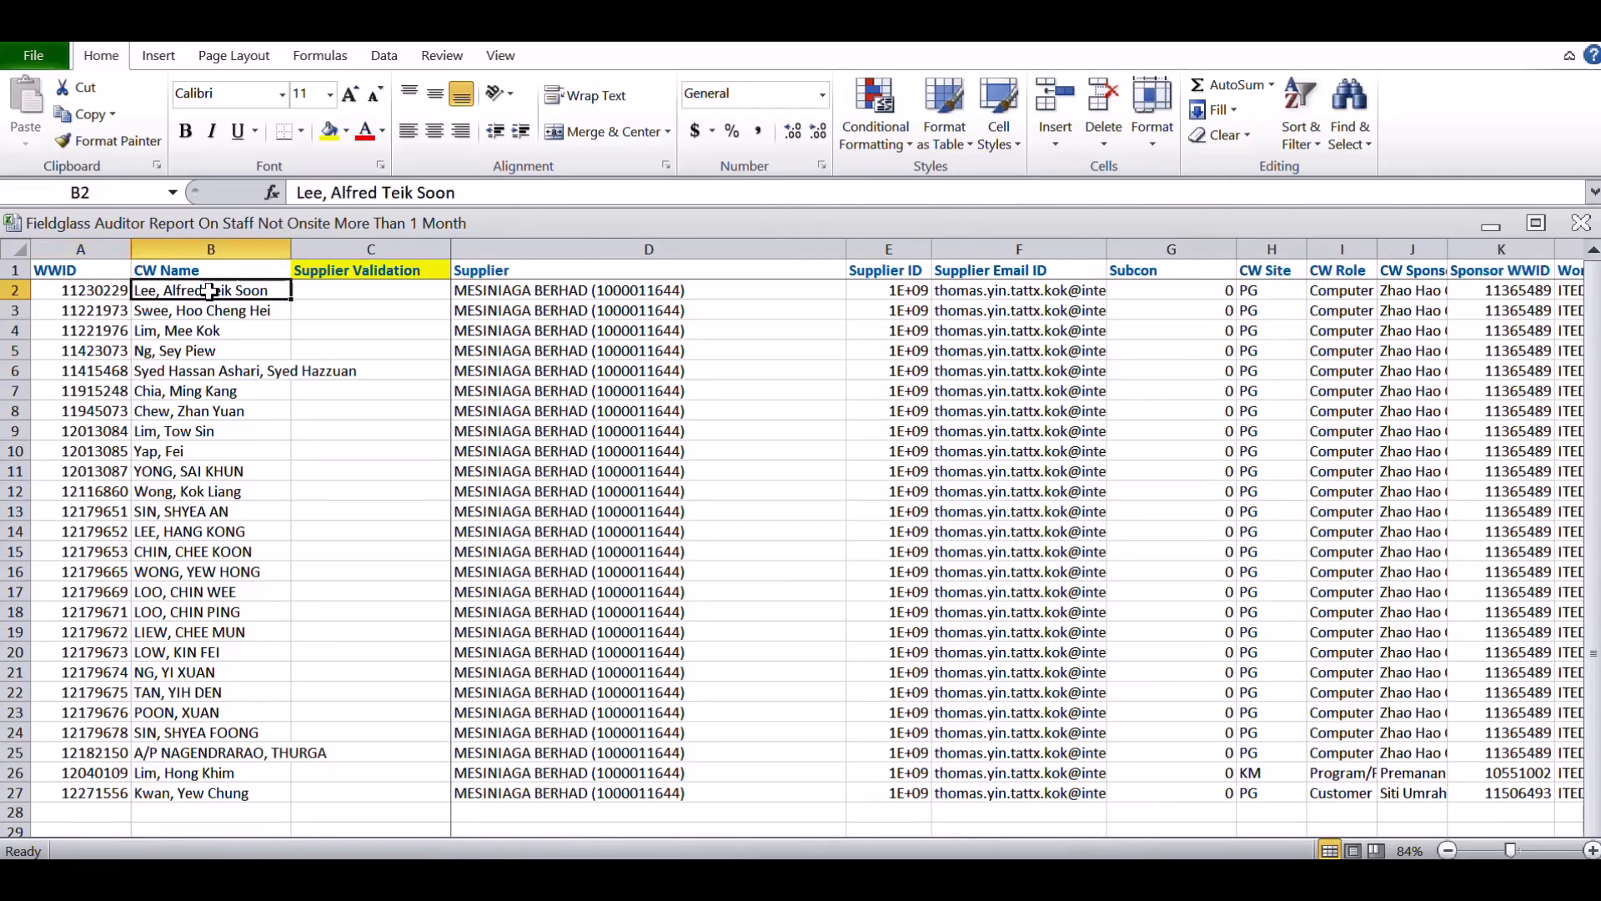
key(Tab)
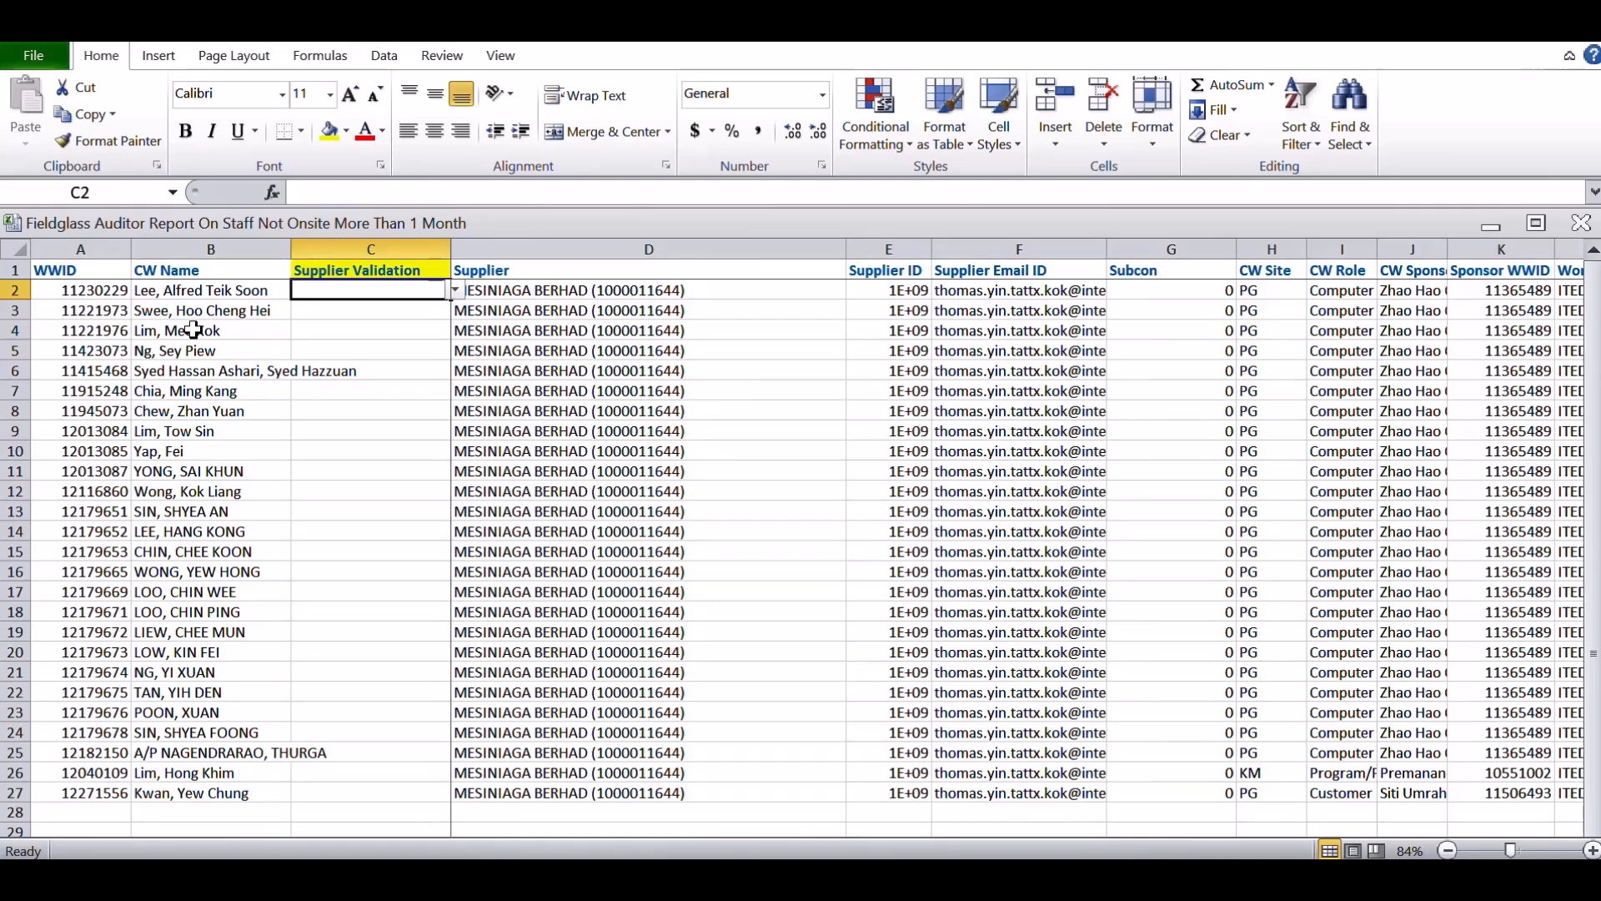
click(456, 291)
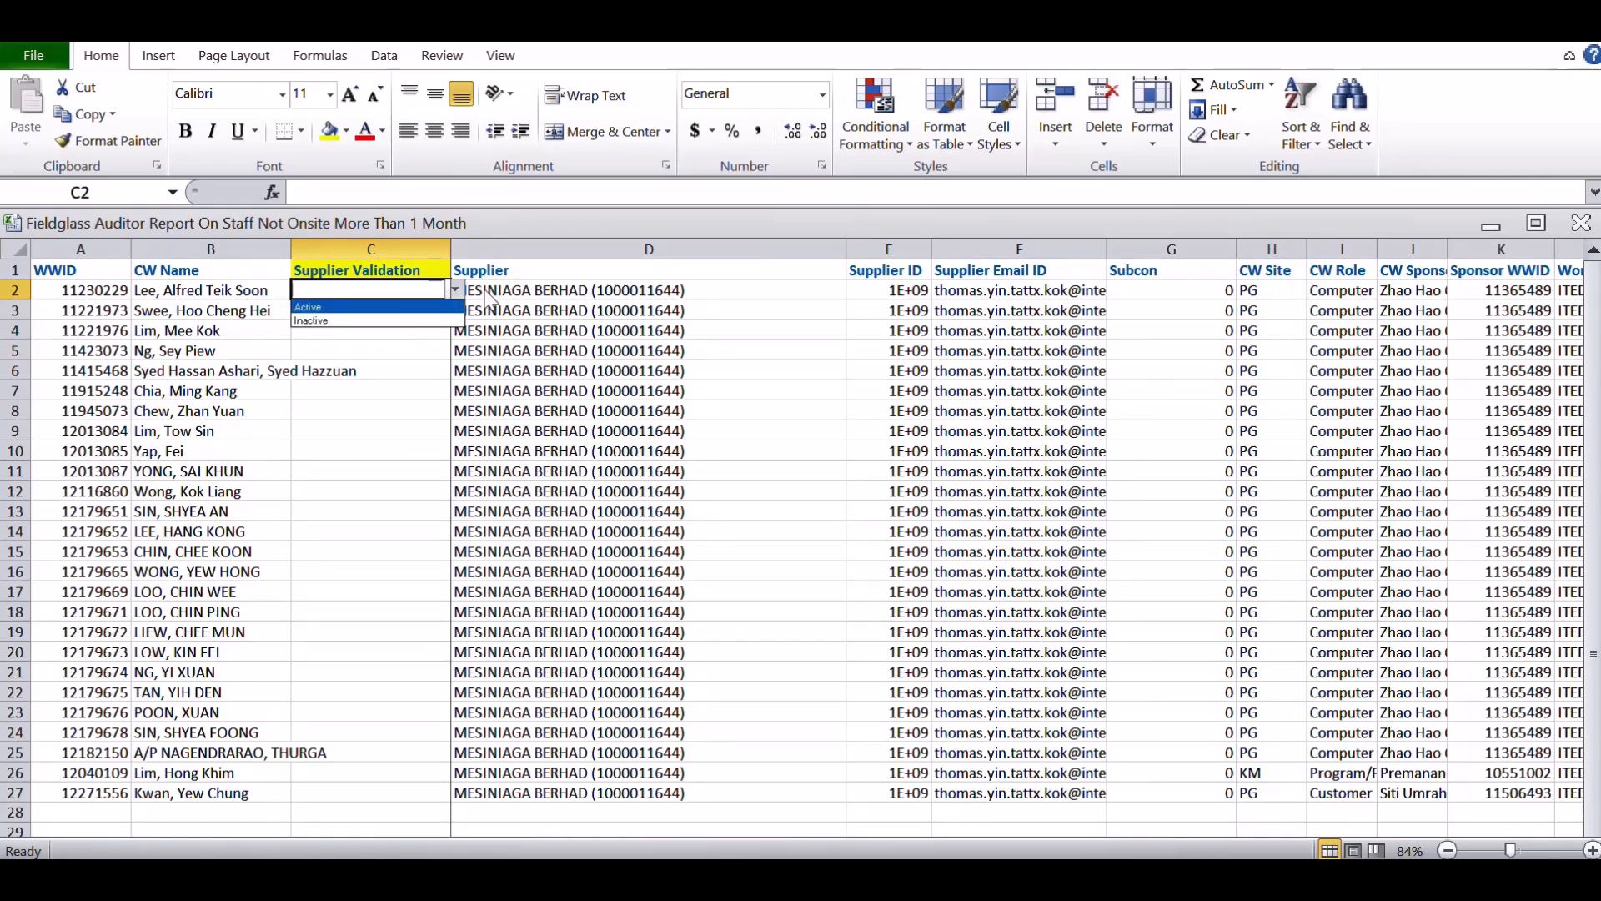
key(Escape)
In R2 of the worker status column, start a VLOOKUP formula with the WWID in A2 as the lookup value
key(Right)
key(Right)
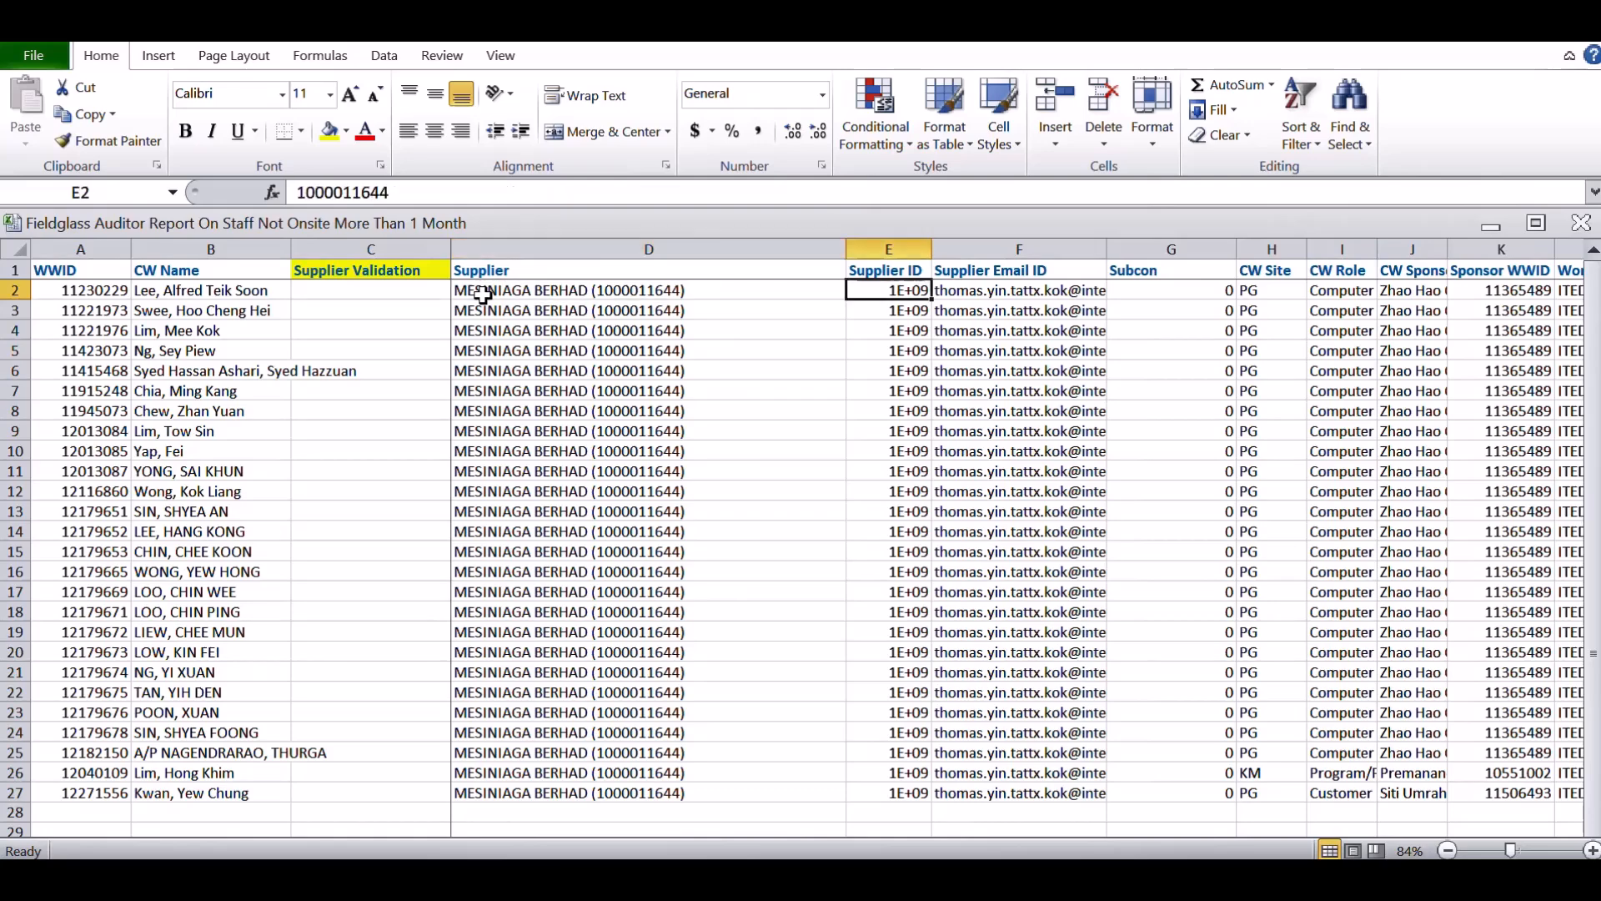
key(Right)
key(Right)
key(Right)
key(Right)
key(Right)
key(Right)
key(Right)
key(Right)
key(Right)
key(Right)
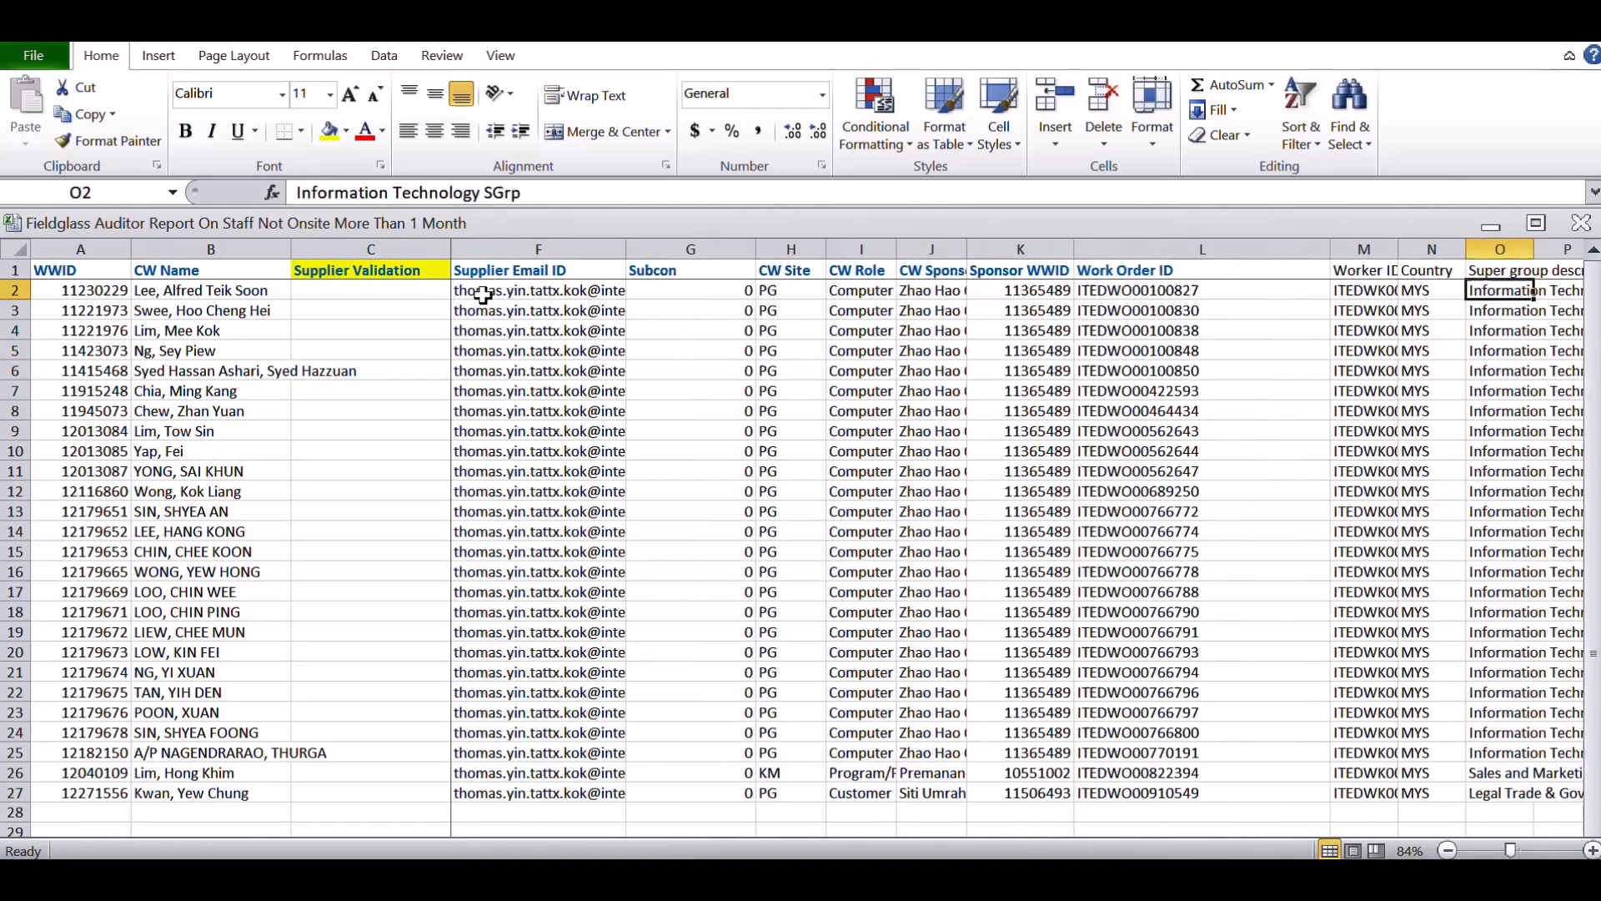
key(Right)
key(Right)
key(Right)
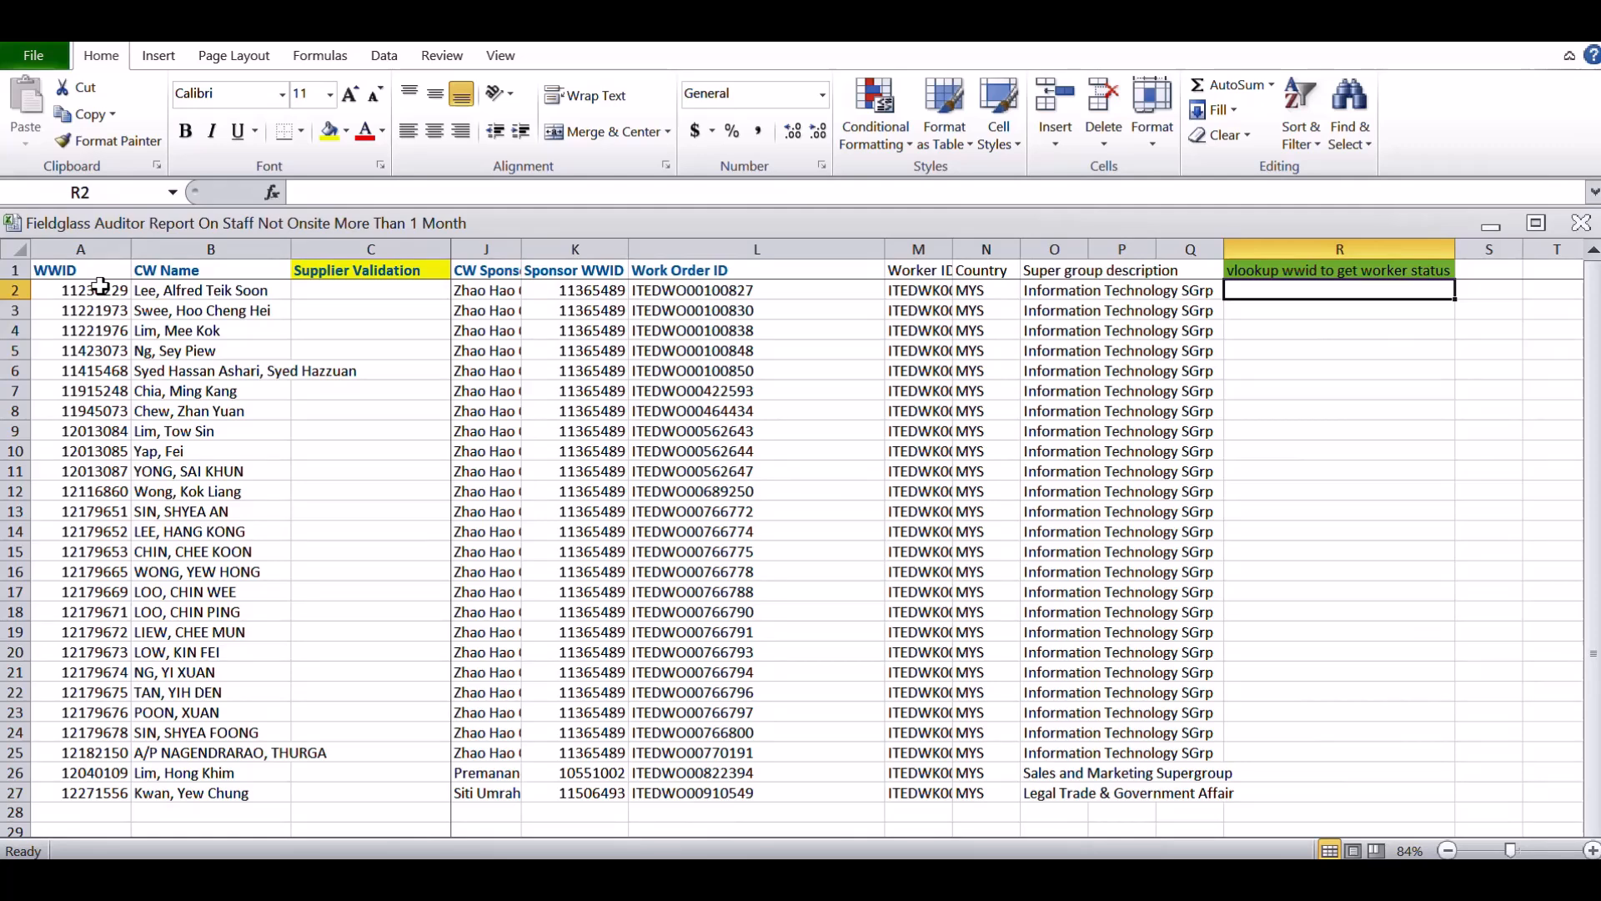
text(=vo)
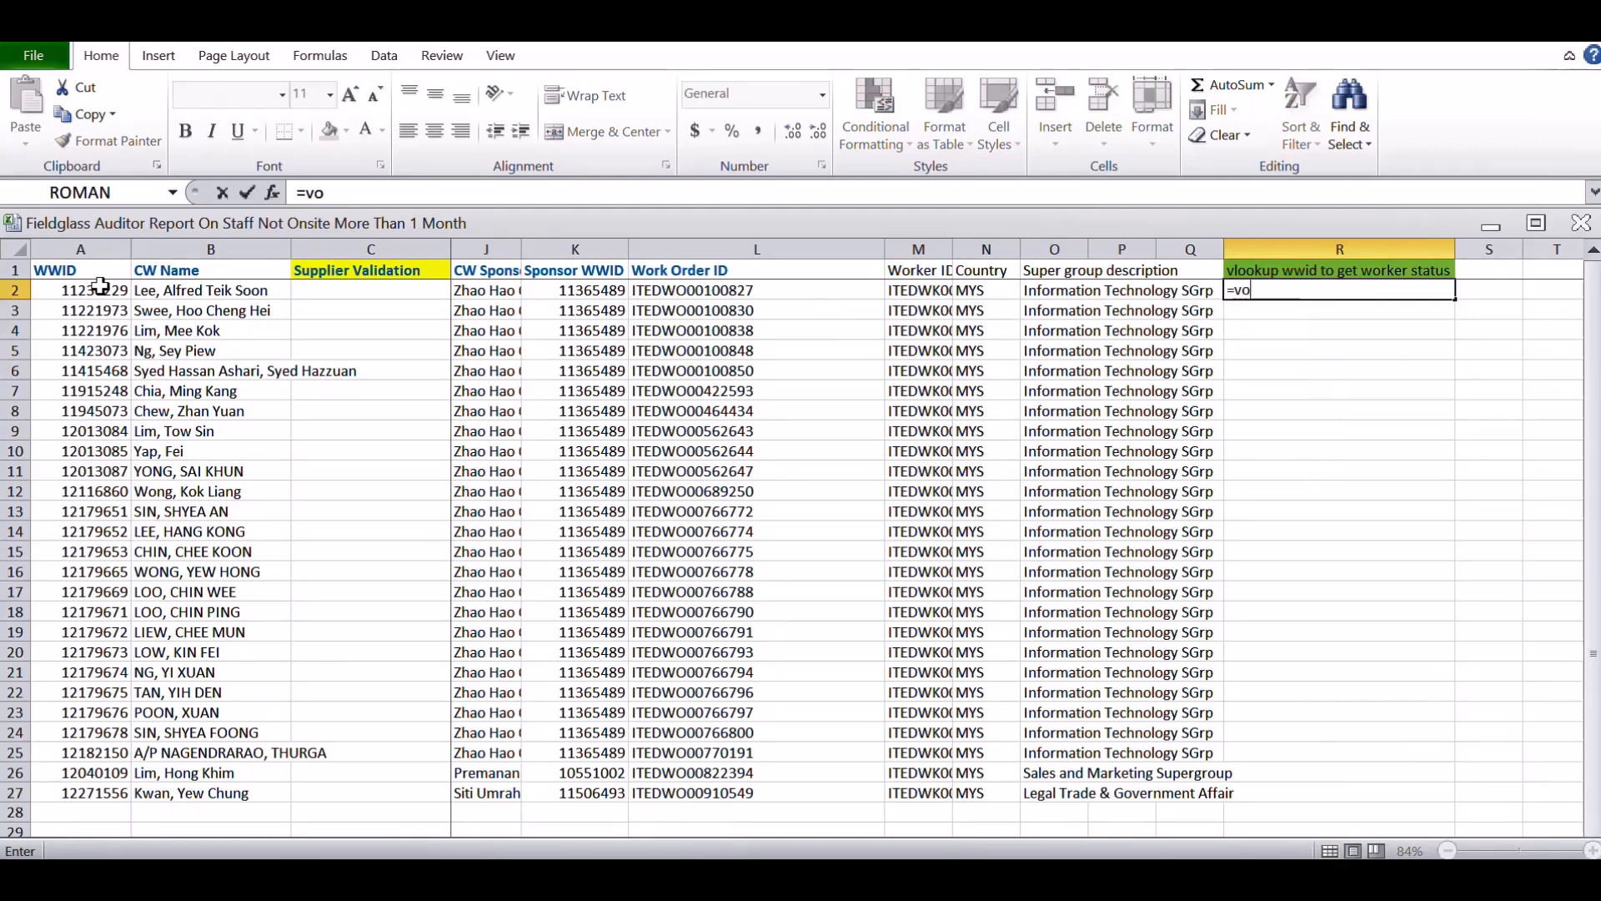
key(BackSpace)
text(lookup)
key(BackSpace)
key(BackSpace)
text(kup()
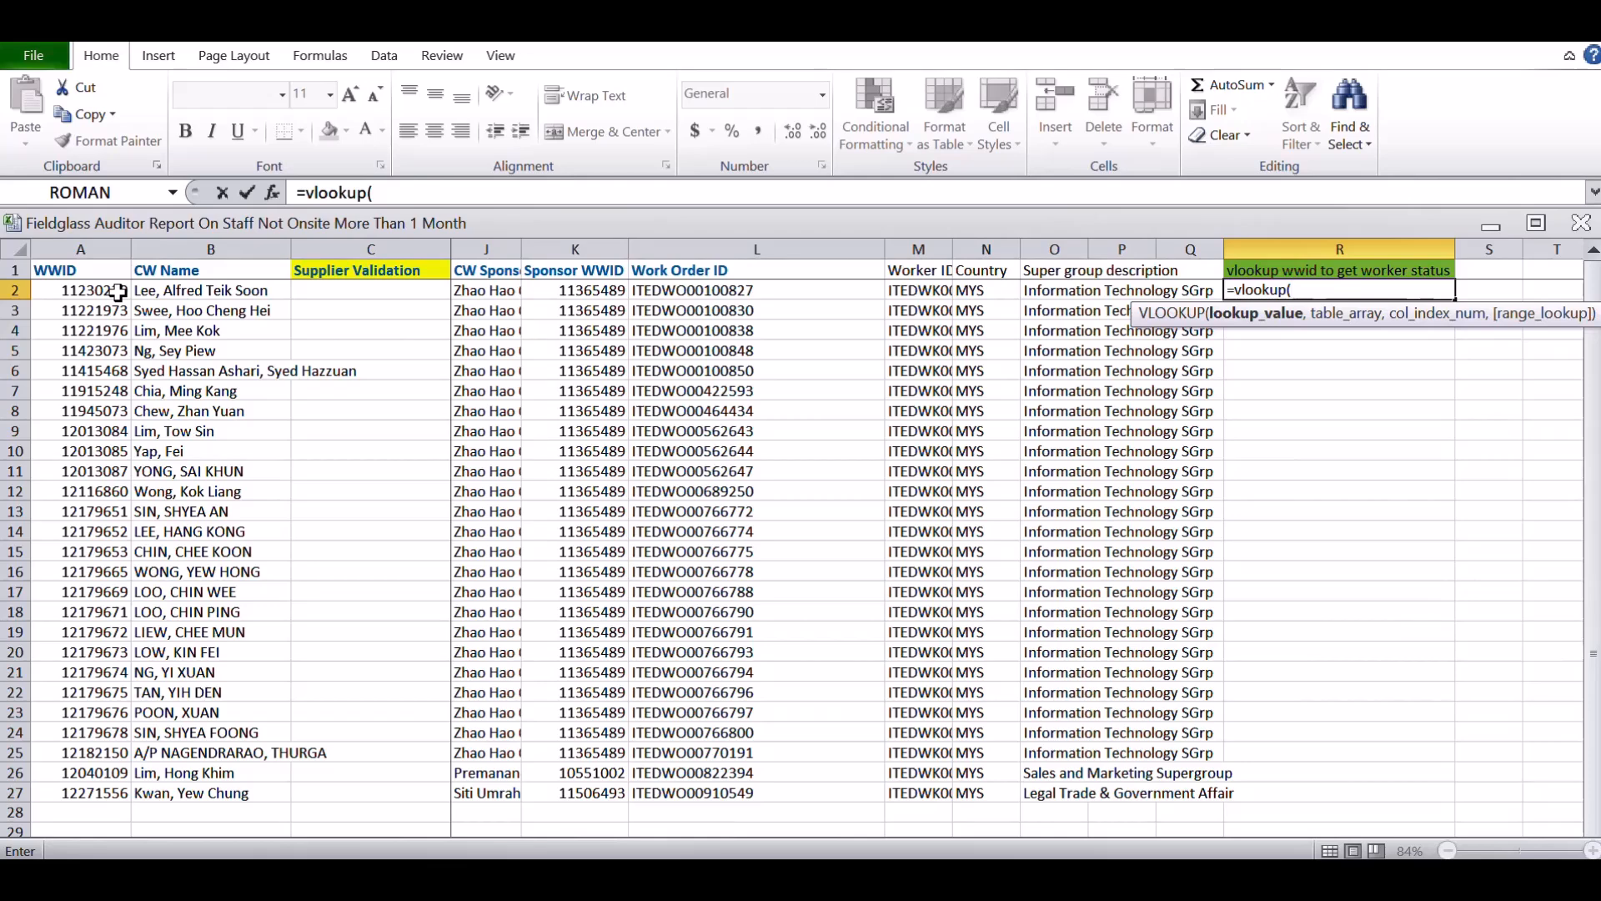
click(118, 292)
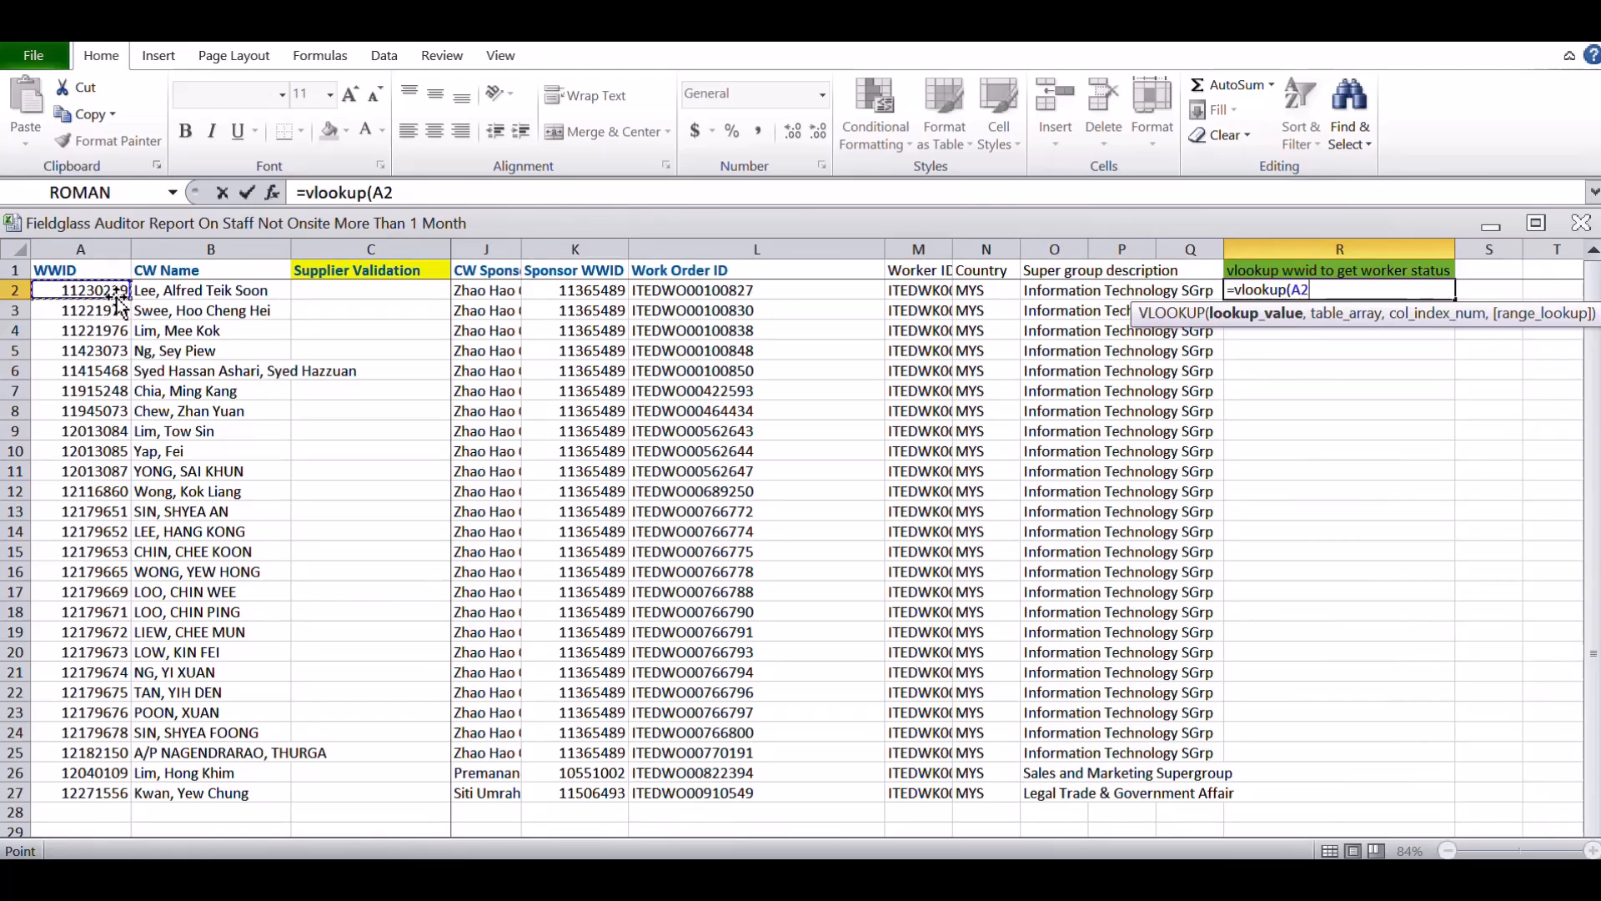
text(,)
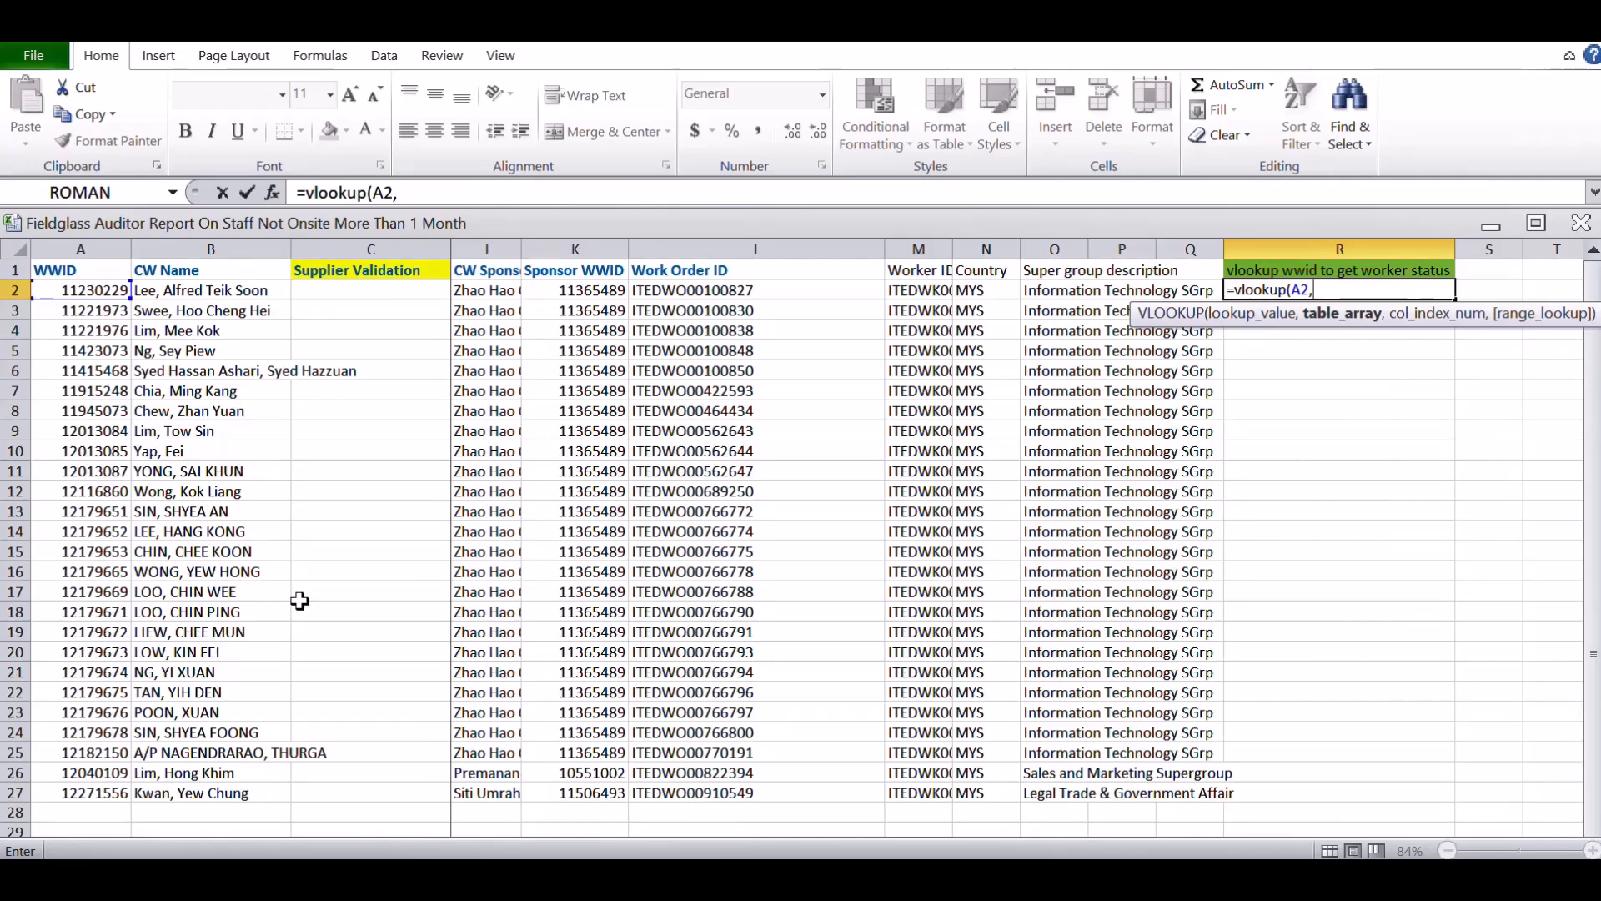
Set the table array to columns D:G, Buyer Reference through Worker Status, in the Mesiniaga All Active Staff workbook
click(892, 877)
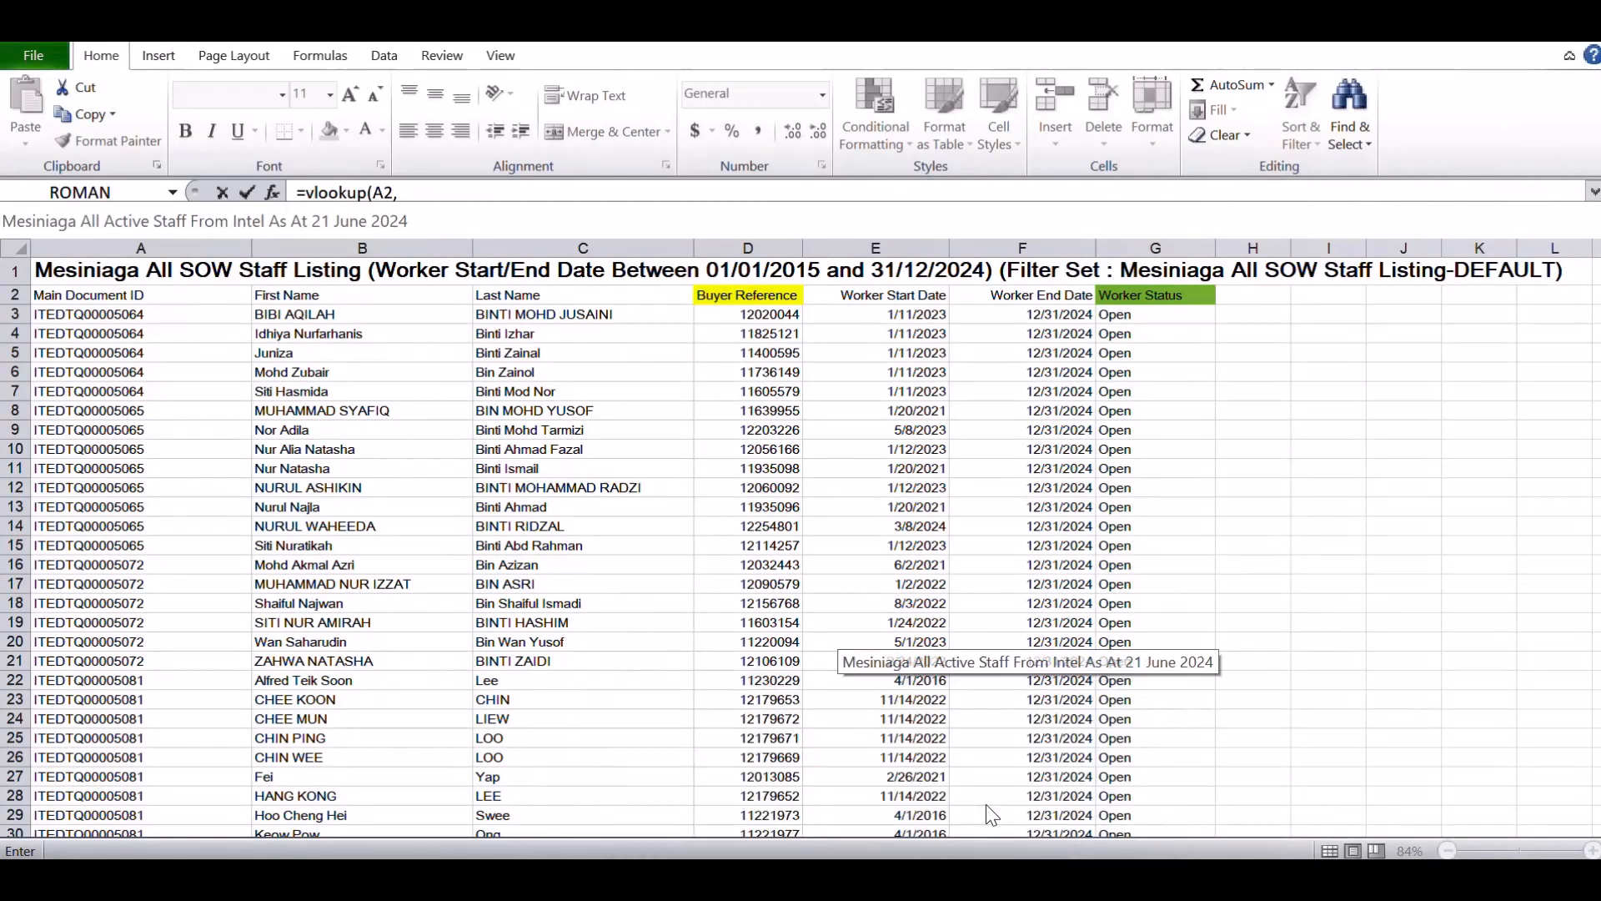
click(986, 804)
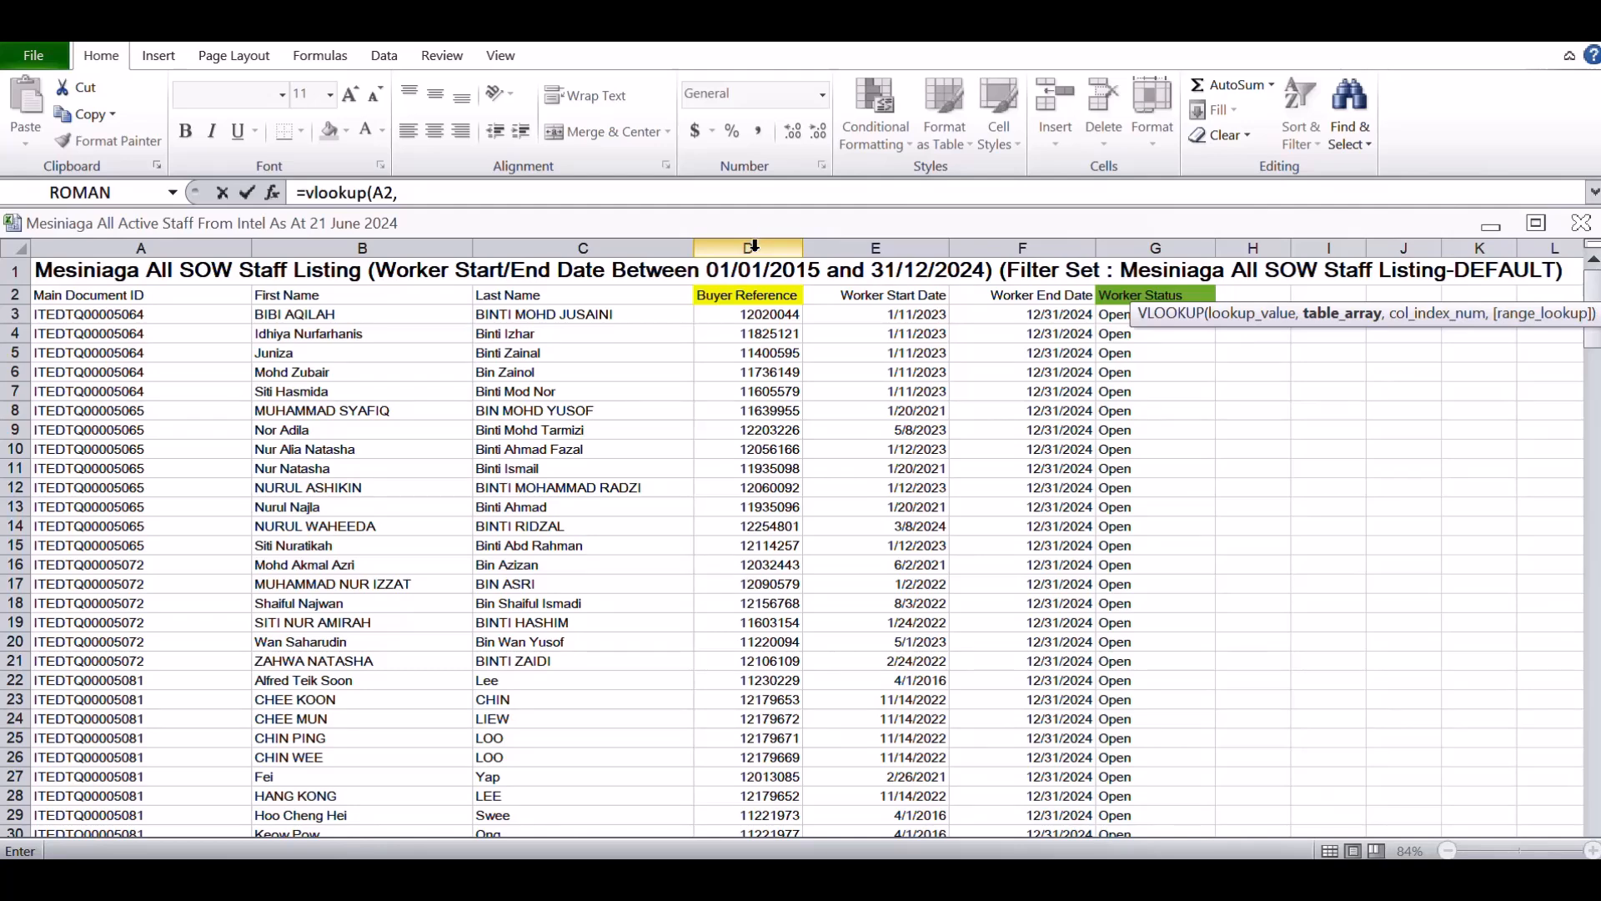
drag(753, 246, 1115, 243)
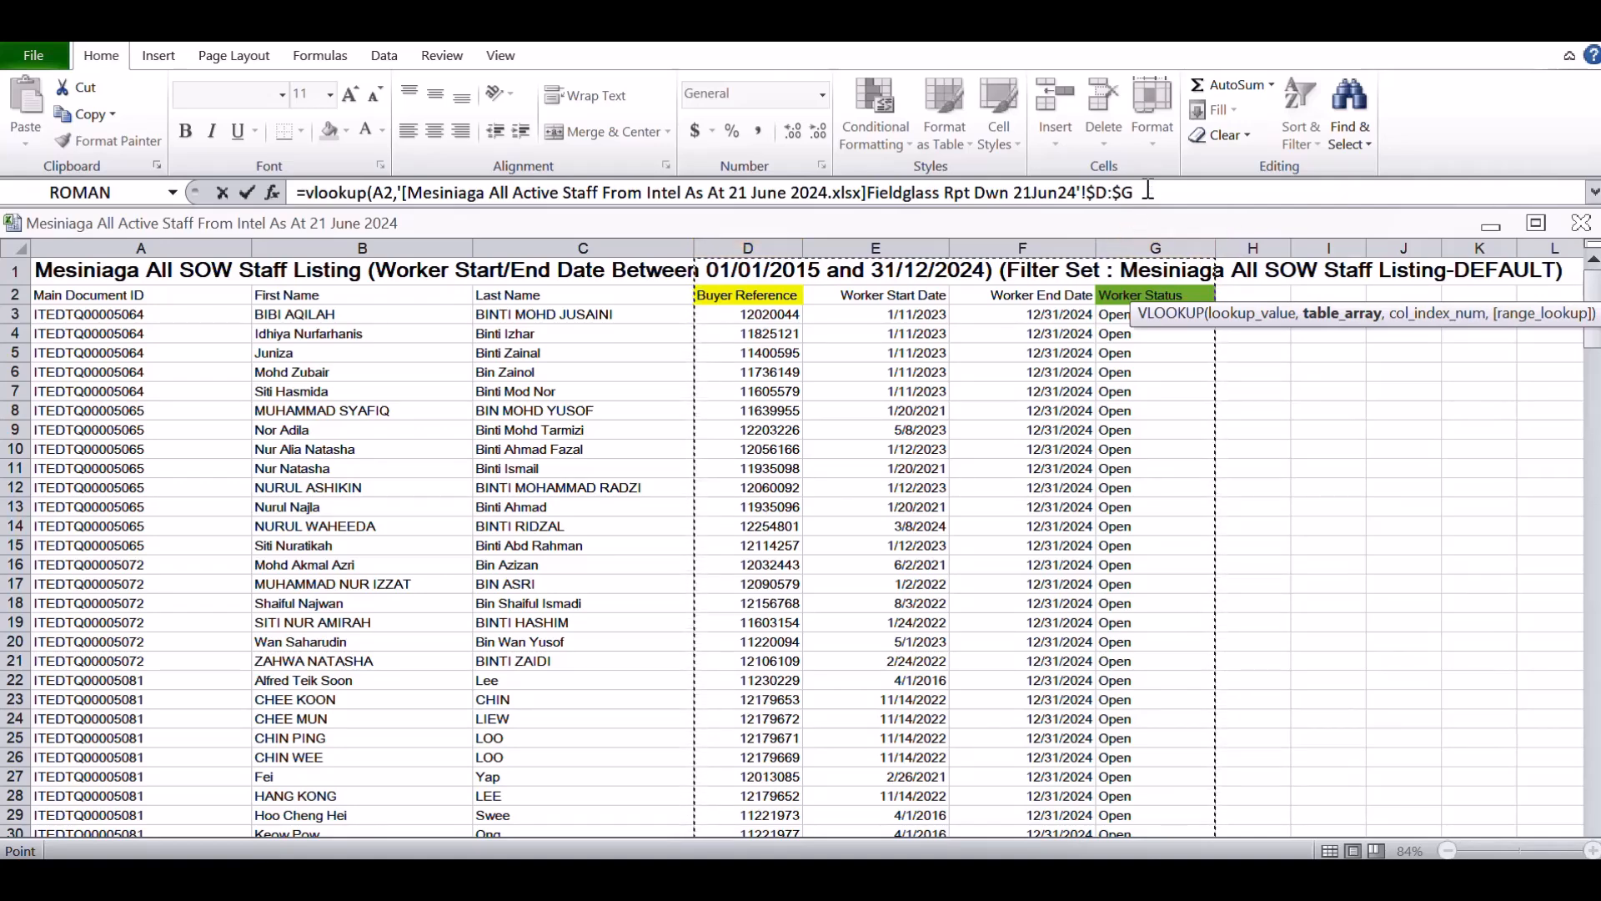
Complete the VLOOKUP with column index 4 and range lookup 0, and fill the formula down from R2 to R27
click(1144, 191)
text(,4)
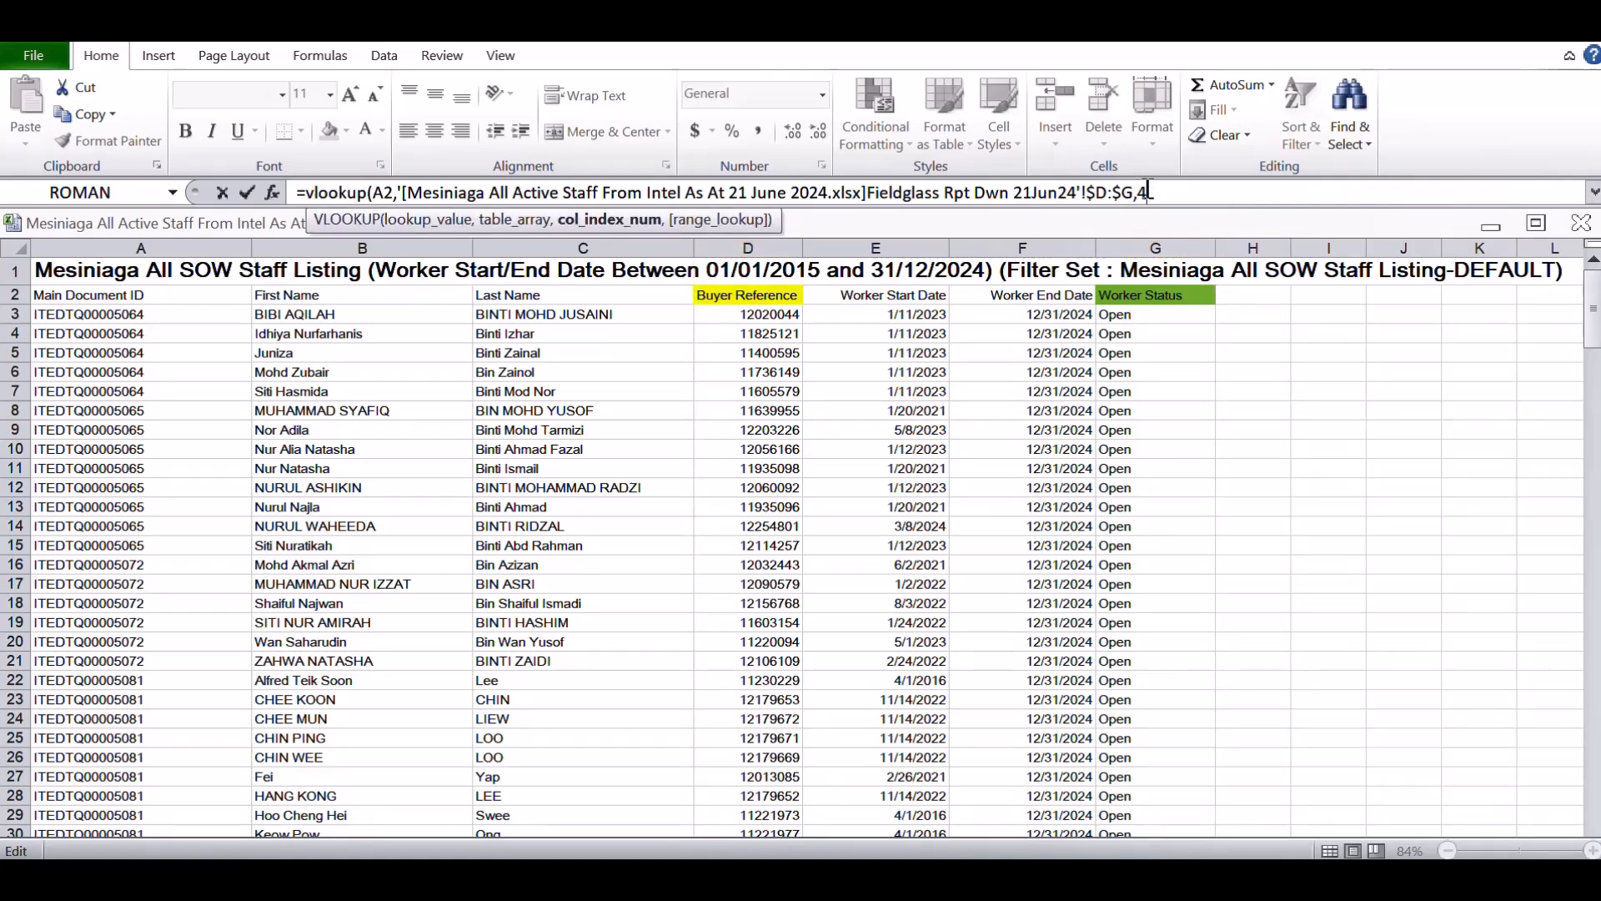
text(,)
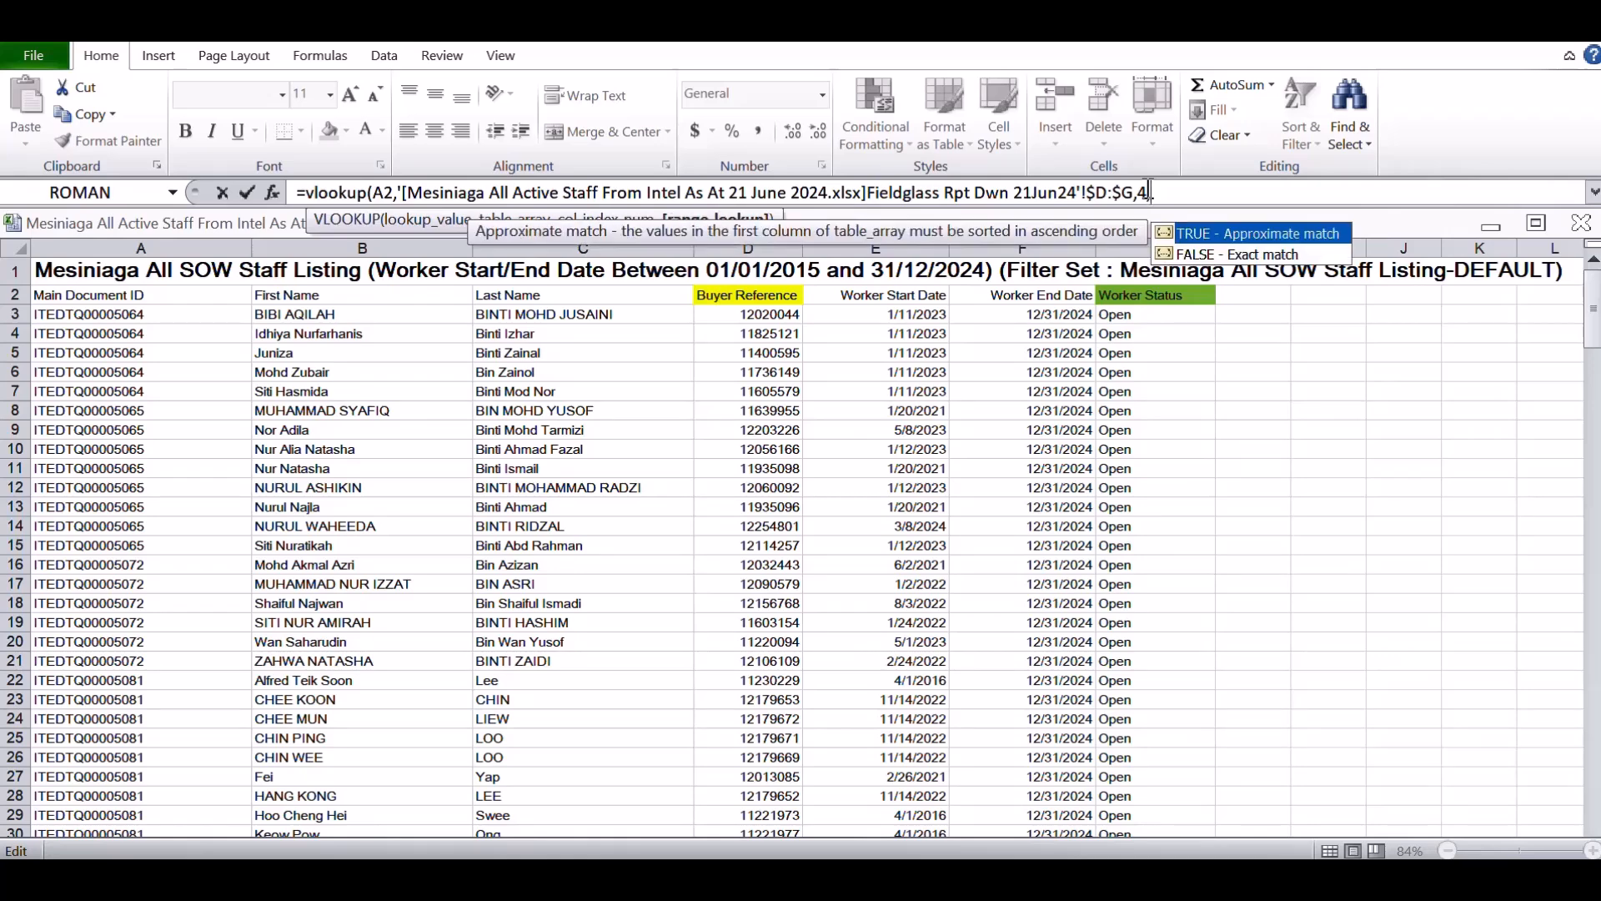
text(0)
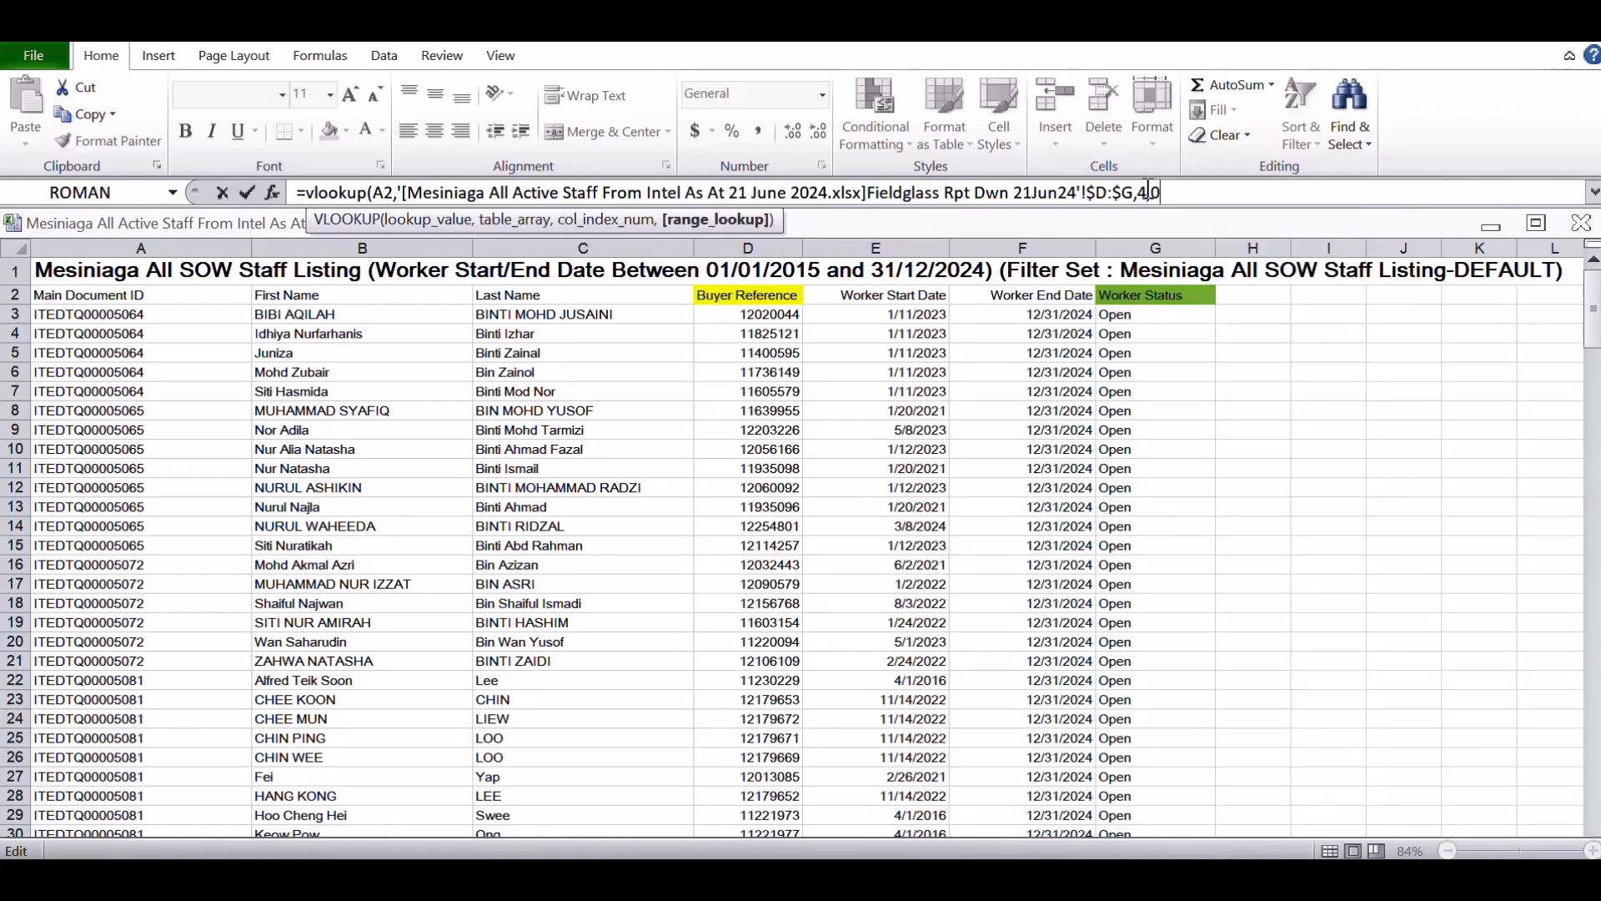
text())
key(Return)
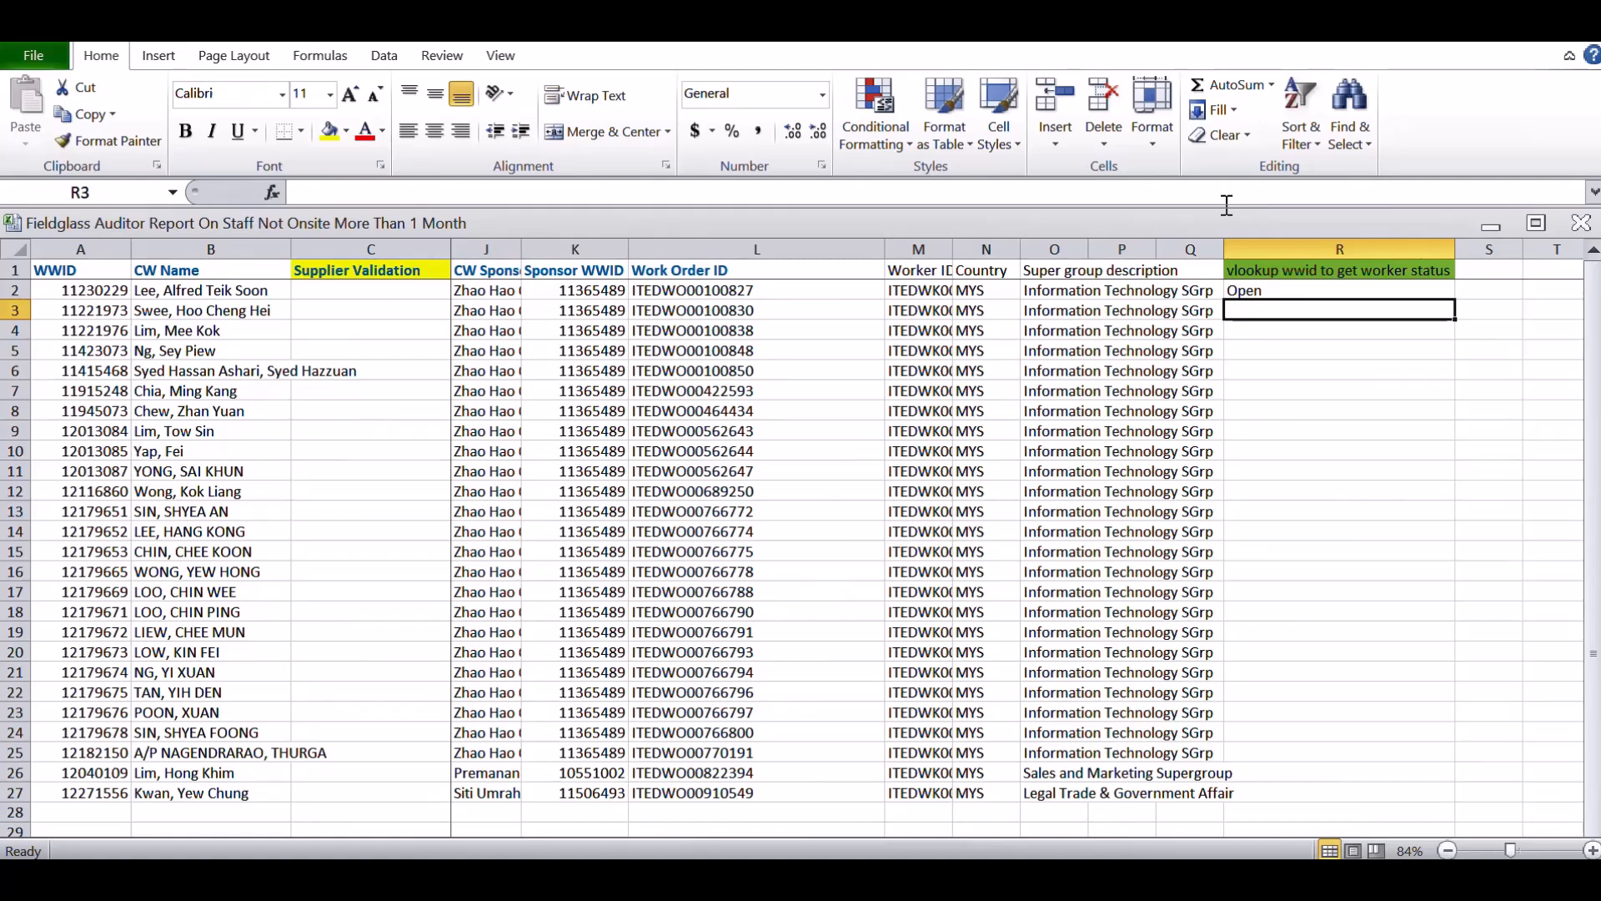
click(1263, 288)
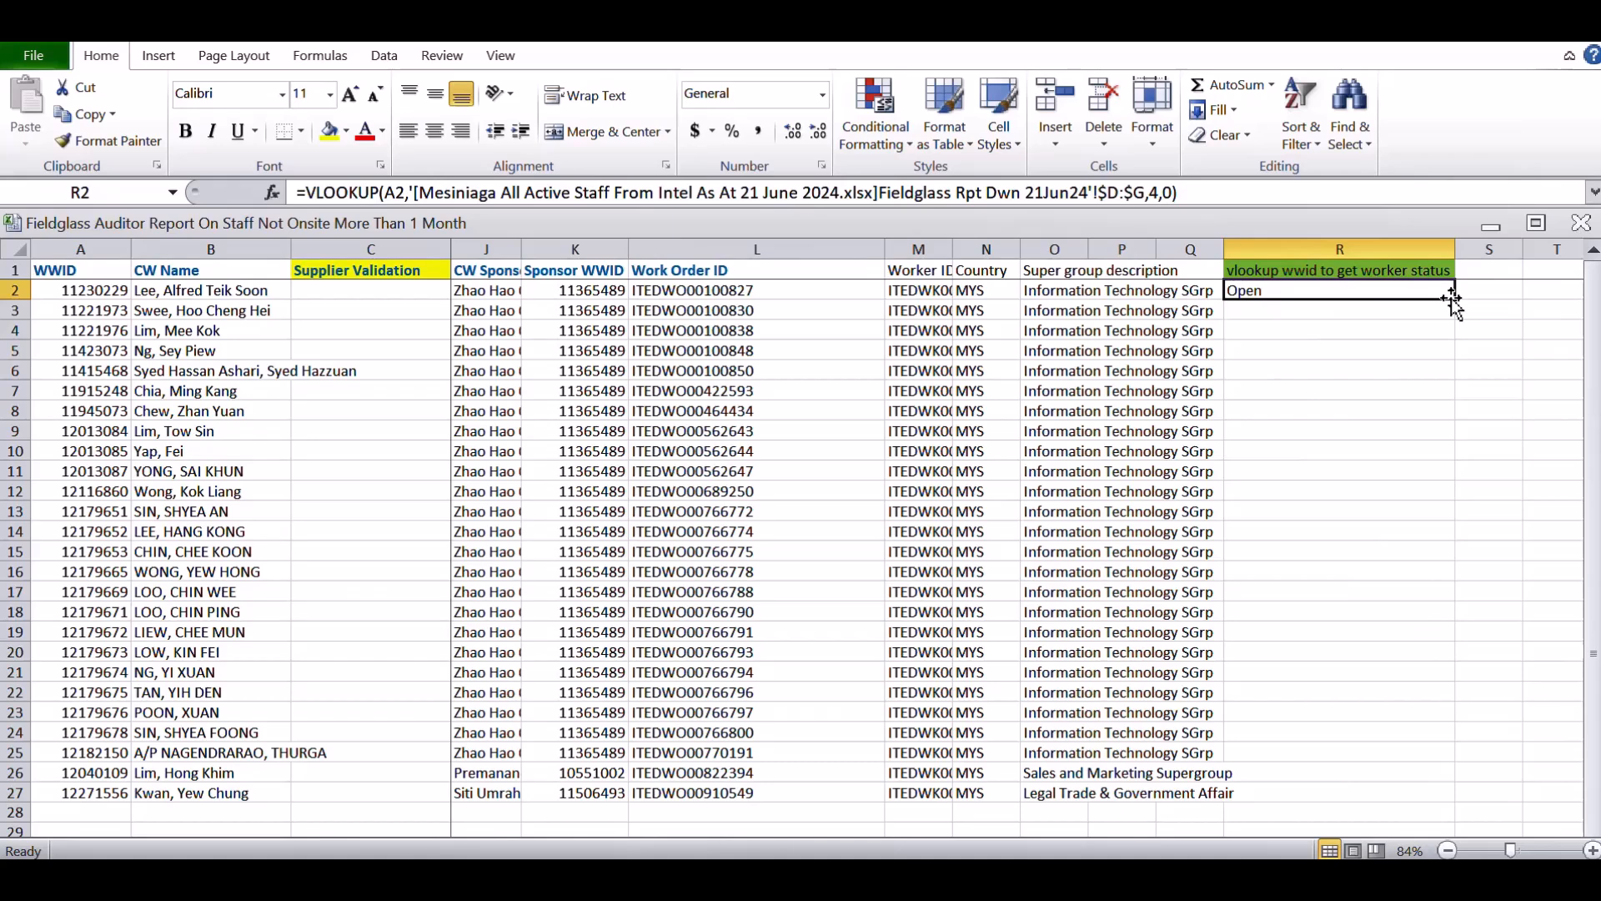
drag(1451, 298, 1442, 793)
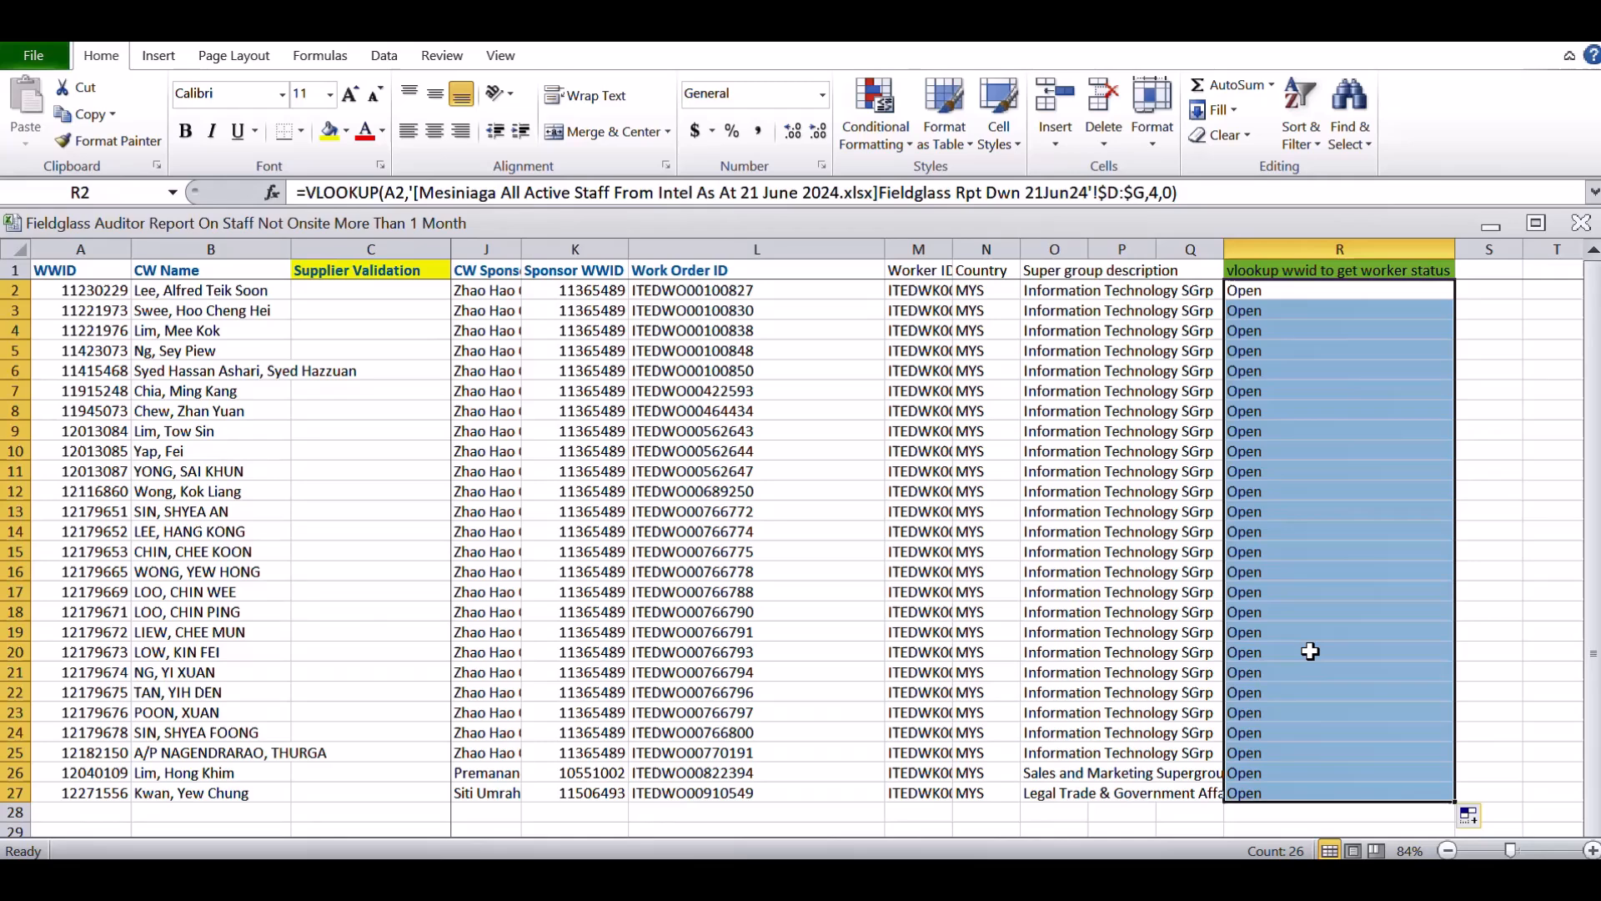
Return to the Supplier Validation column and set C2 to Active
click(350, 289)
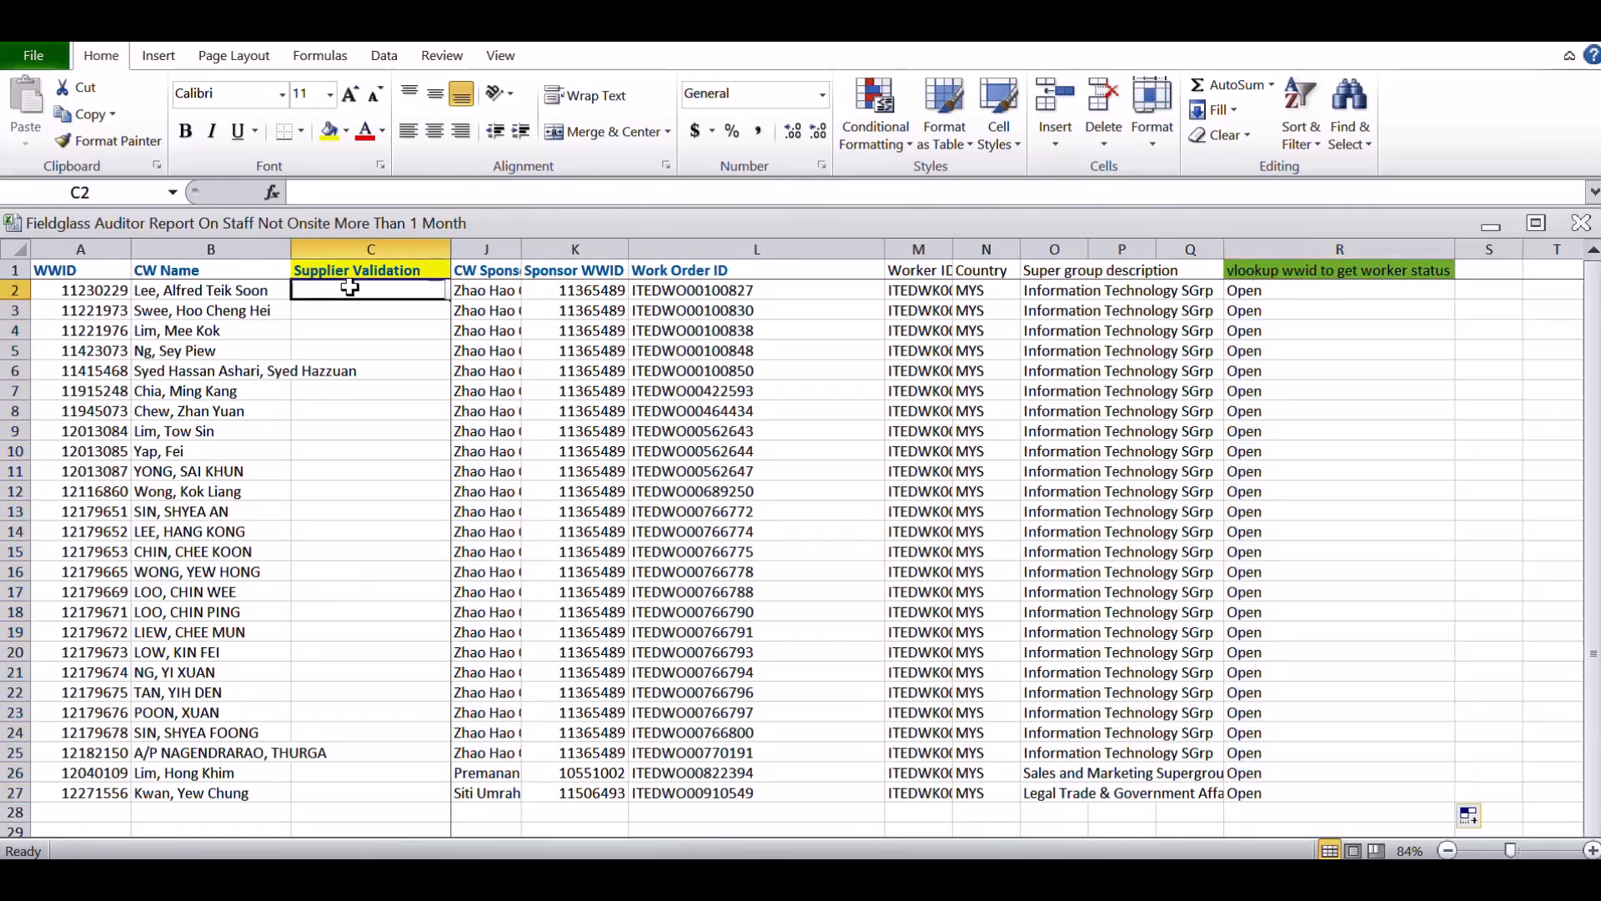
click(500, 331)
key(Left)
key(Left)
key(Left)
key(Left)
key(Left)
key(Left)
key(Left)
key(Left)
key(Left)
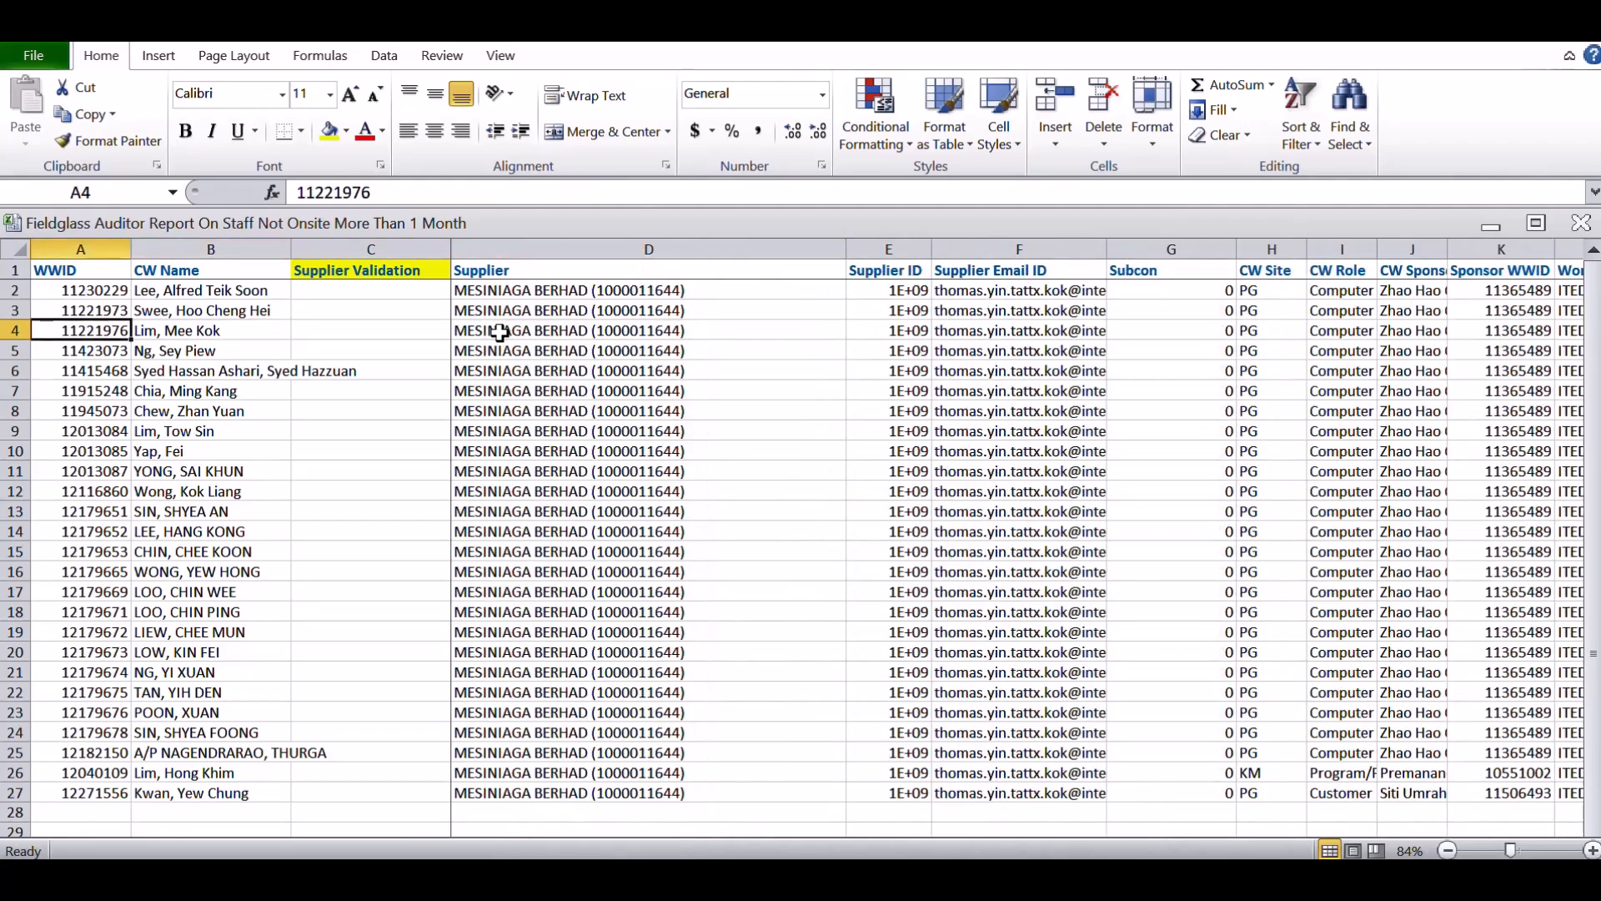
key(Right)
click(417, 287)
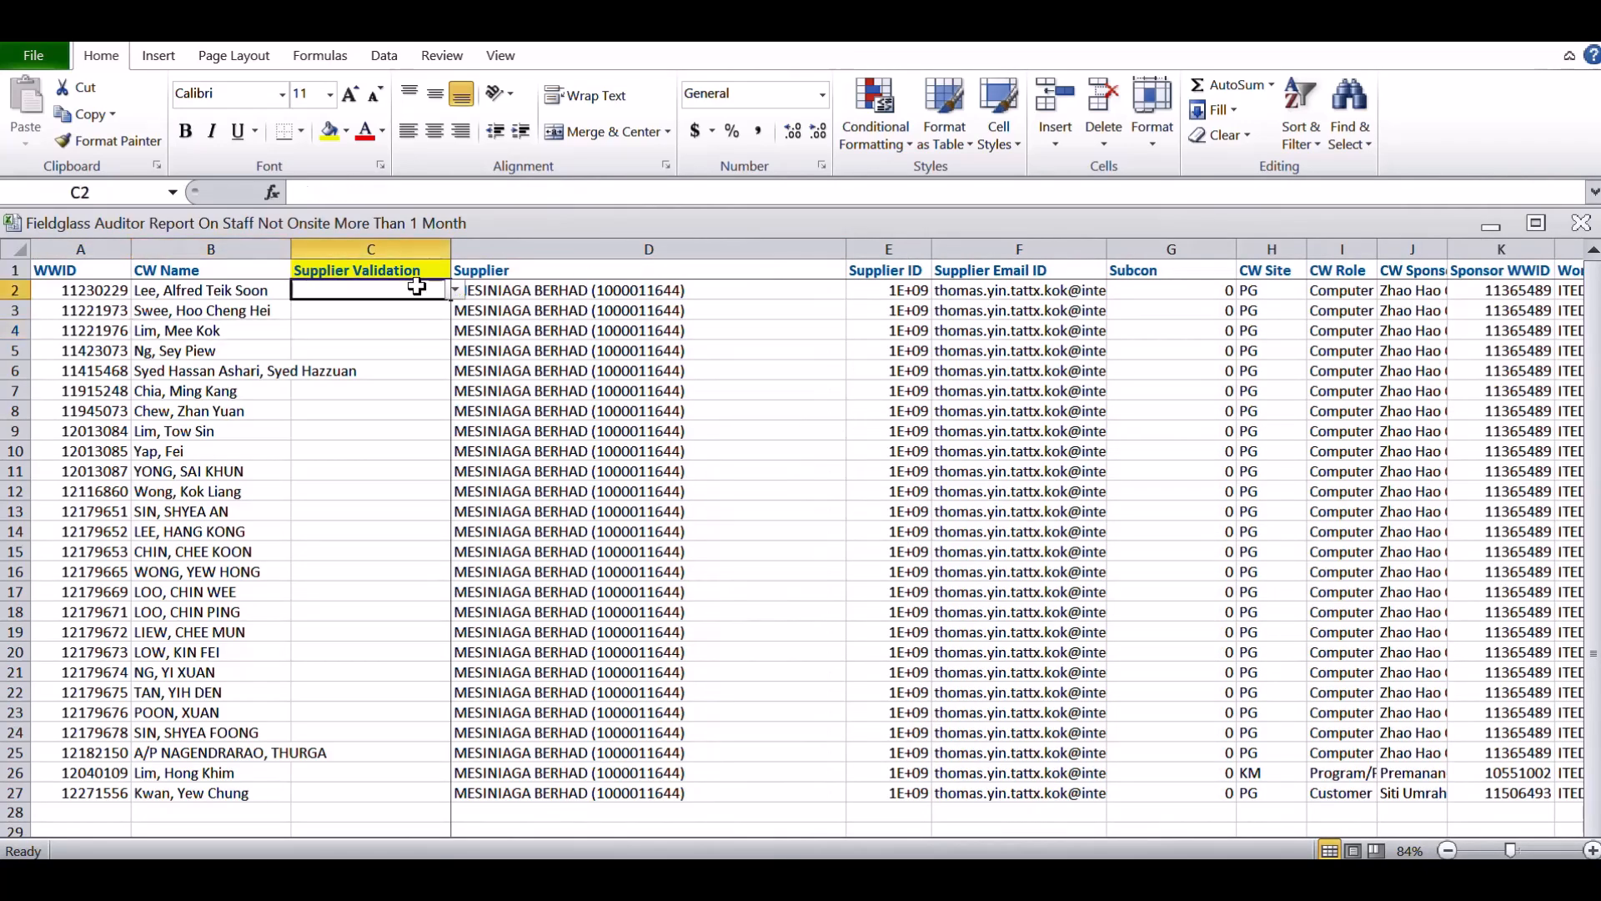
click(454, 289)
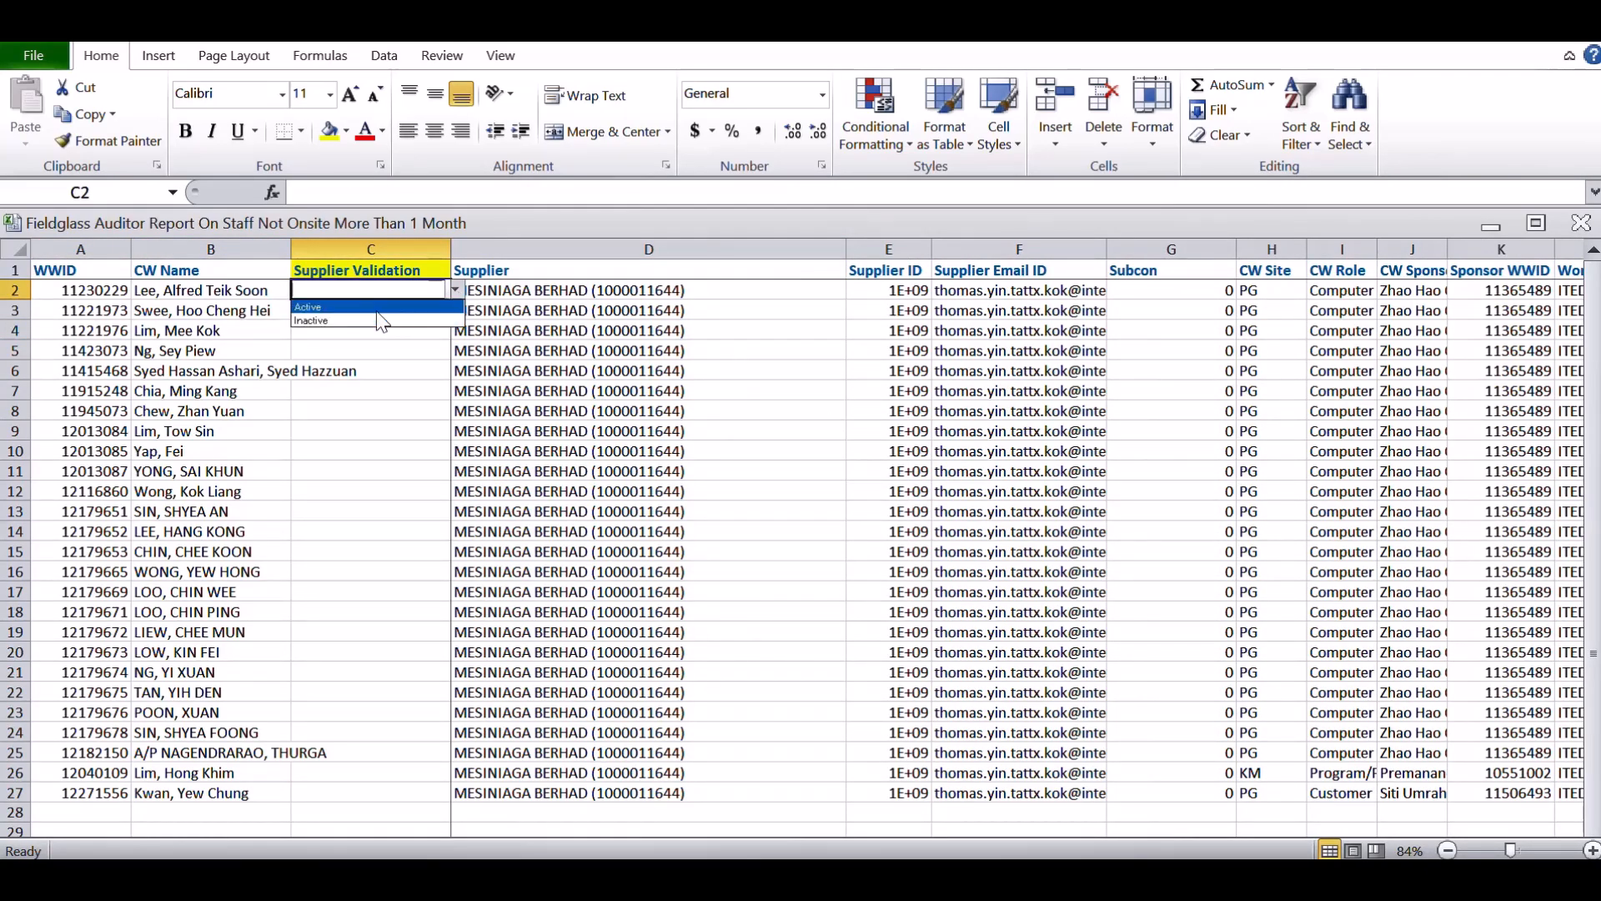
click(379, 307)
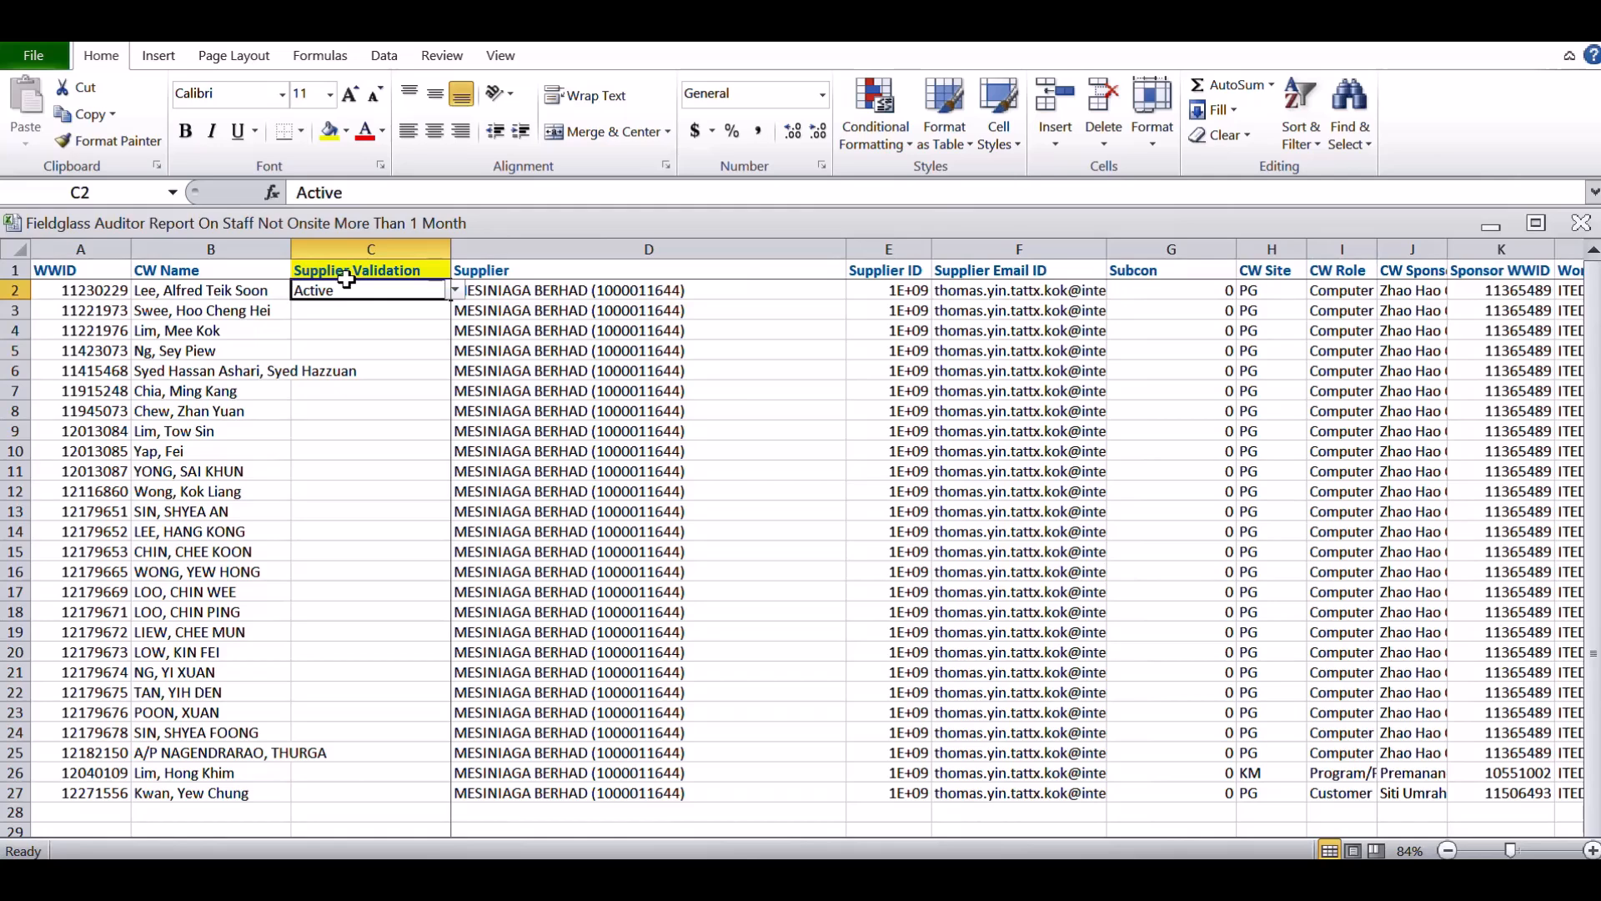
Copy the Active value from C2 into Supplier Validation cells C3 to C27
key(ctrl+c)
key(Down)
key(shift+Down)
key(shift+Down)
key(shift+Down)
key(shift+Down)
key(shift+Down)
key(shift+Down)
key(shift+Down)
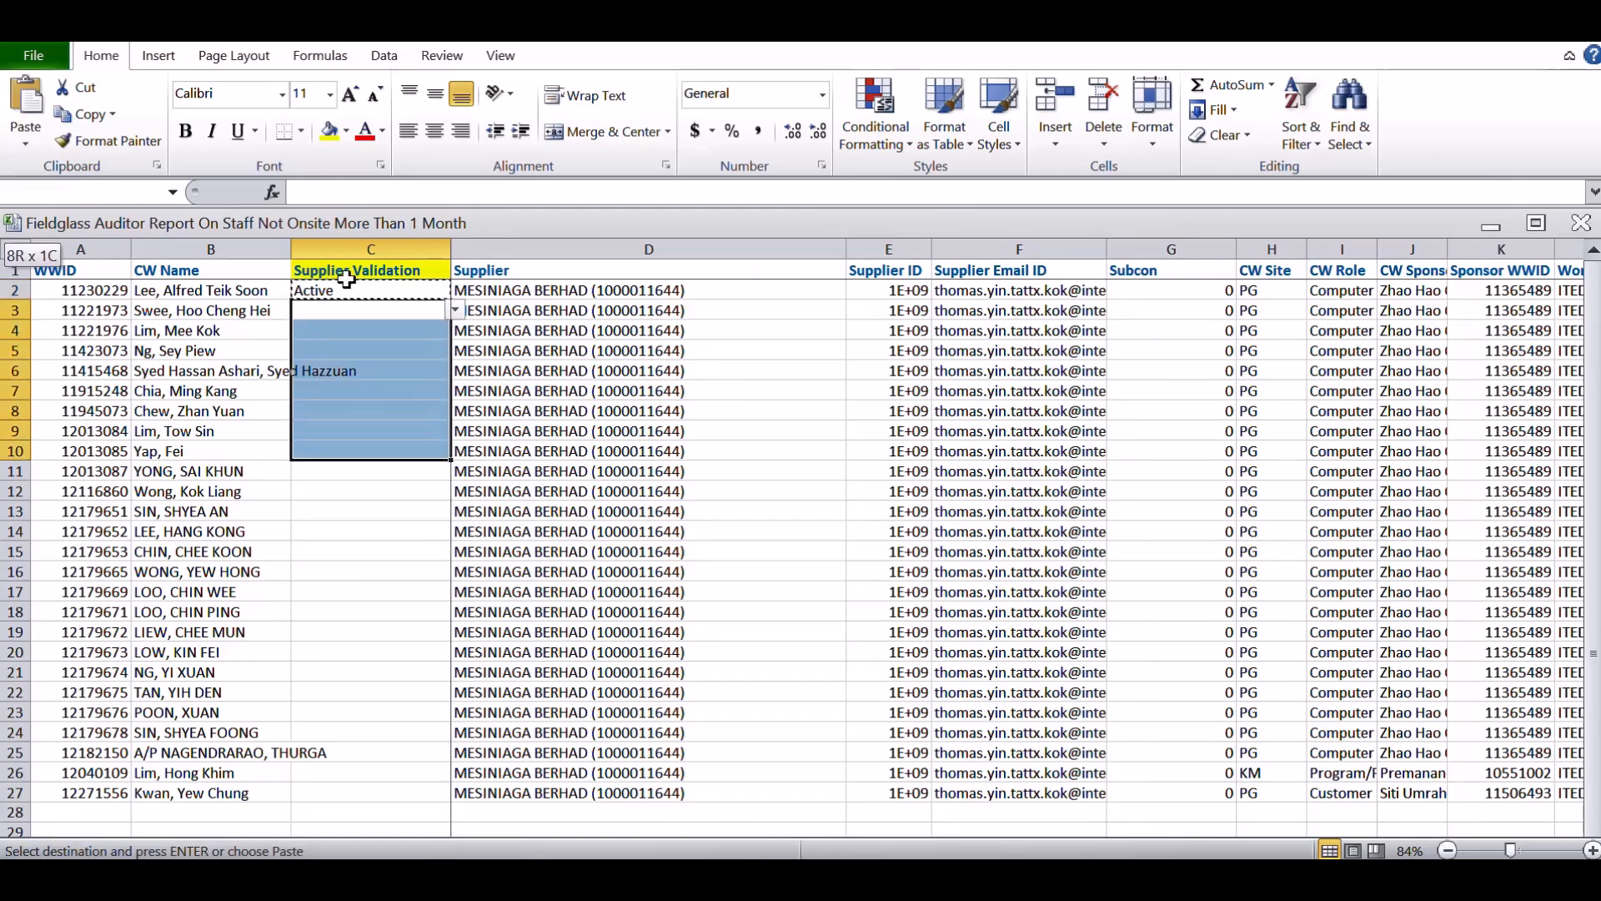
key(shift+Down)
key(shift+Down)
key(shift+Down)
key(shift+Down)
key(shift+Down)
key(shift+Down)
key(shift+Down)
key(shift+Down)
key(shift+Down)
key(shift+Down)
key(shift+Down)
key(shift+Down)
key(shift+Down)
key(shift+Down)
key(shift+Down)
key(shift+Down)
key(shift+Down)
key(ctrl+v)
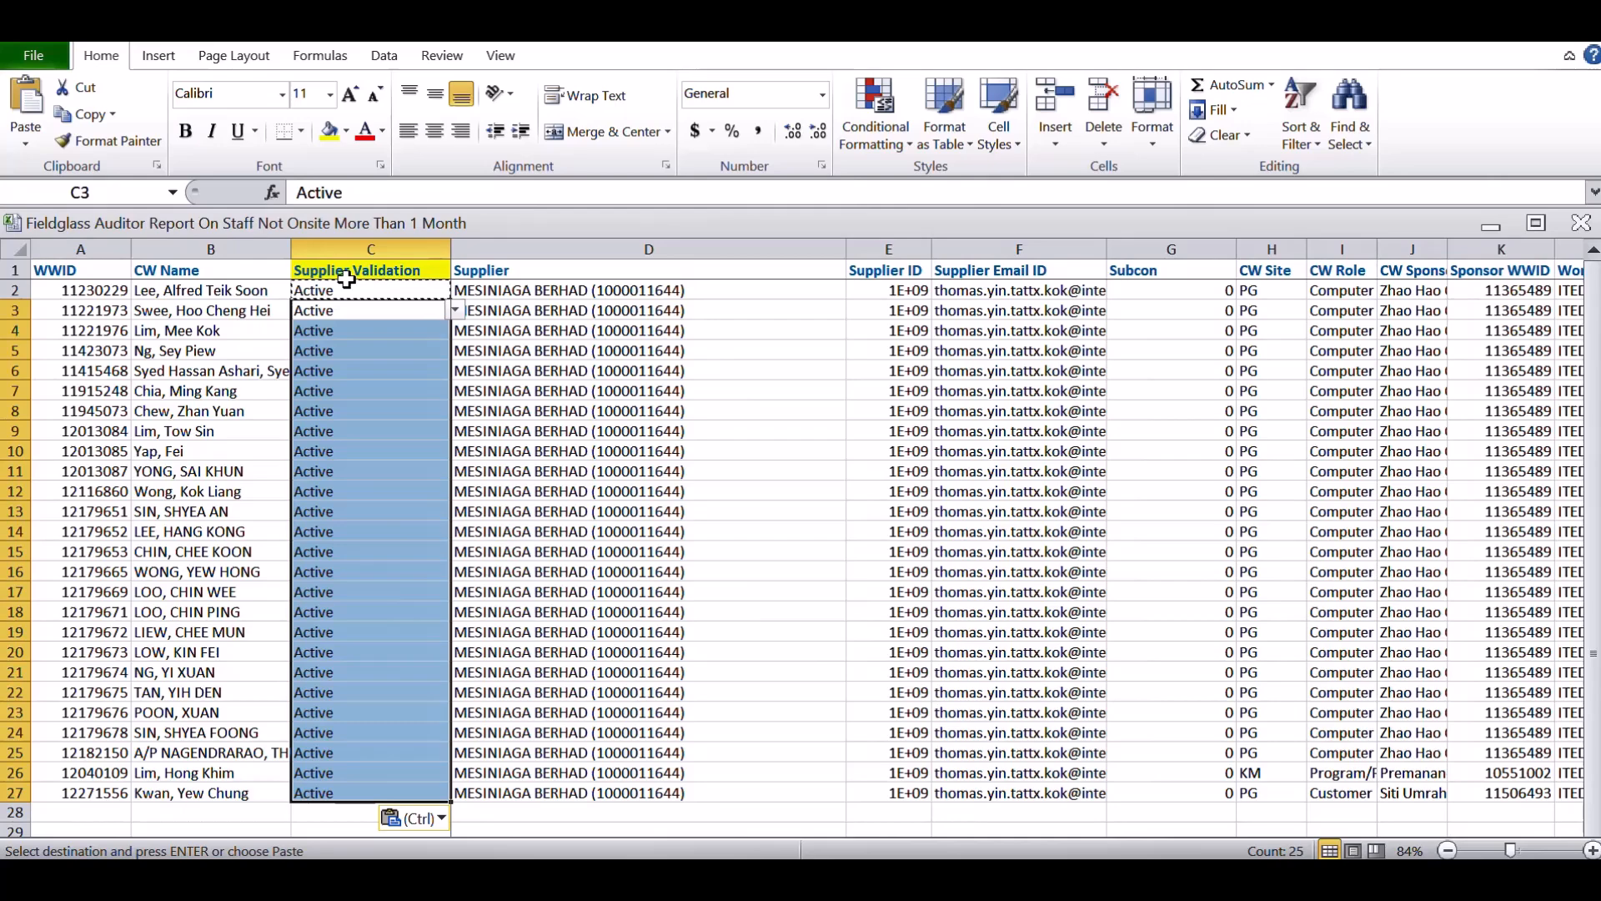
Go back to the worker status lookup column and select R2 to review its VLOOKUP formula
key(Right)
key(Right)
key(Right)
key(Right)
key(Right)
key(Right)
key(Right)
key(Right)
key(Right)
key(Right)
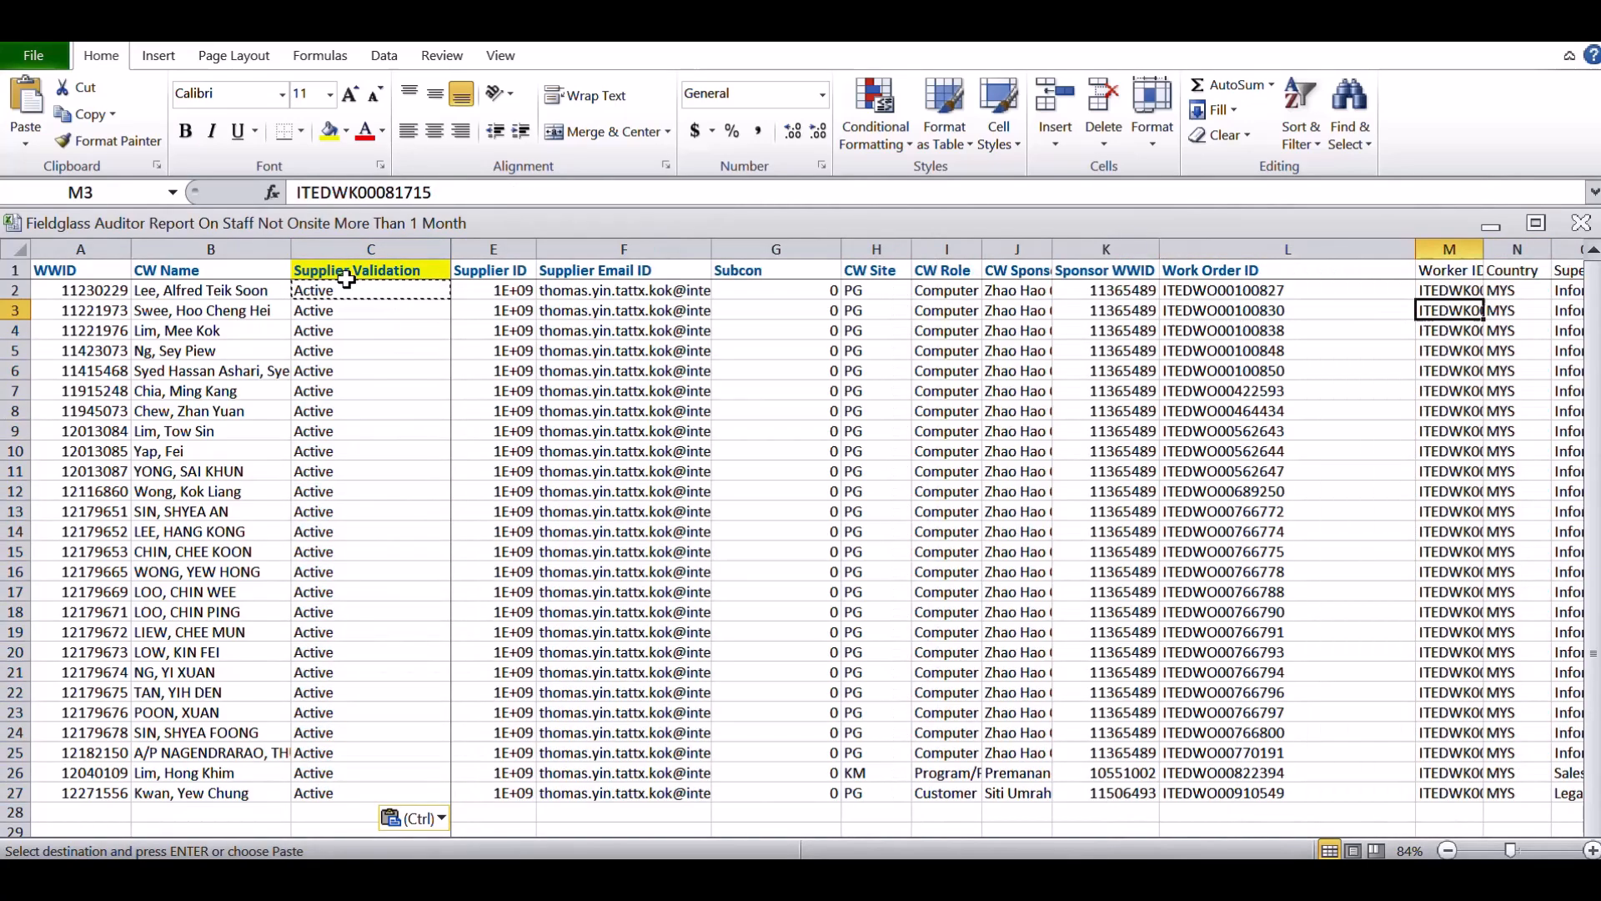
key(Right)
key(Right)
key(Right)
key(Right)
key(Right)
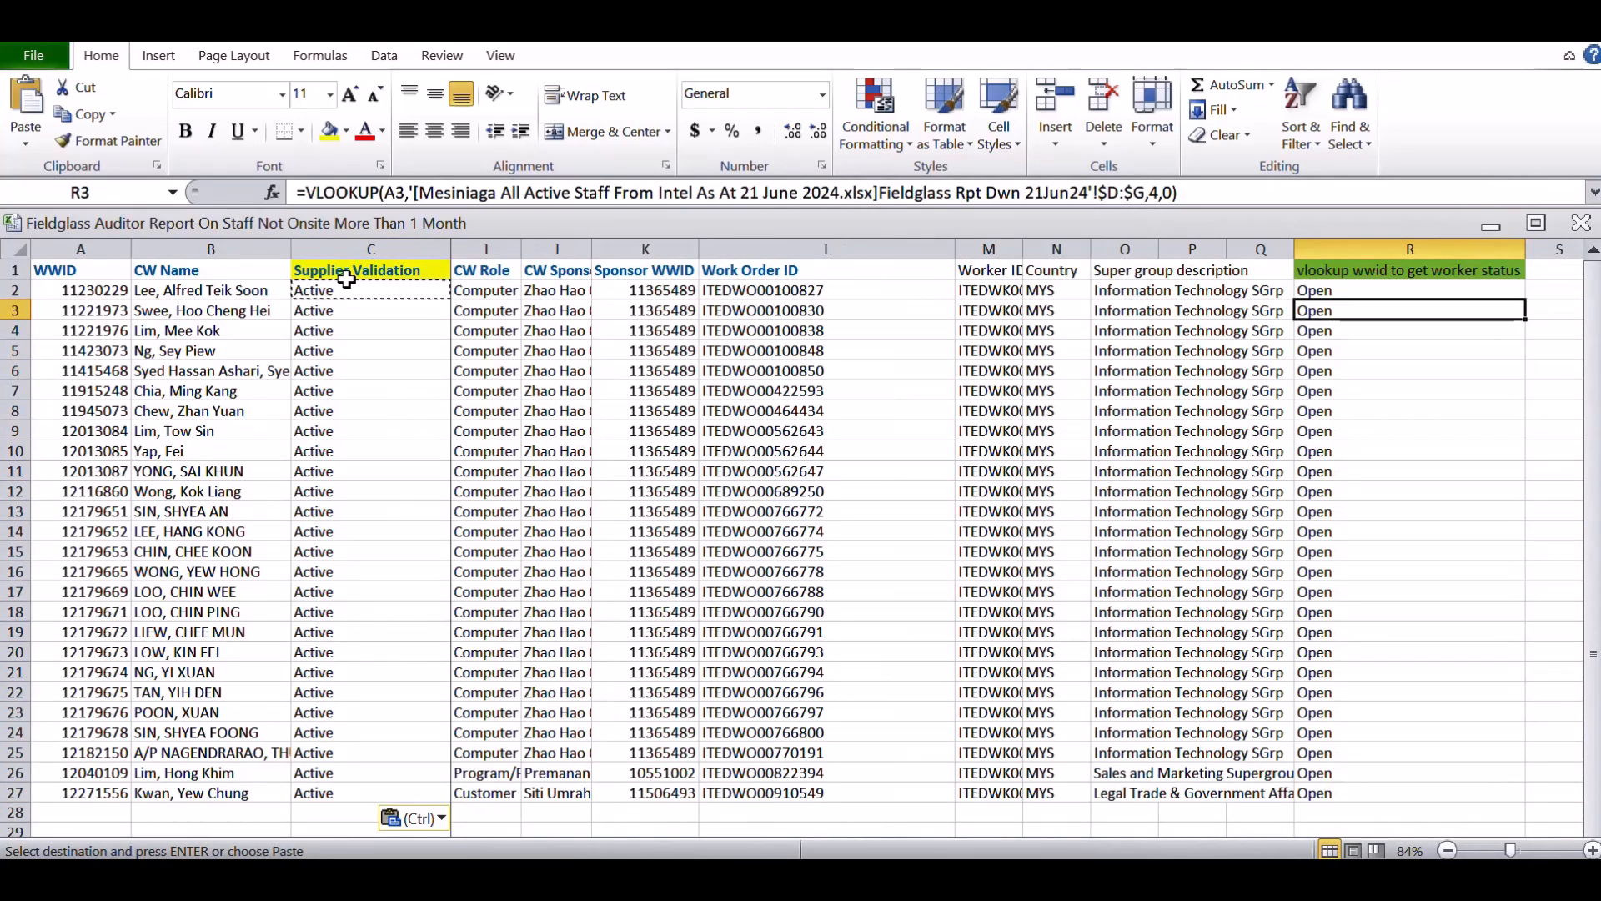
click(1354, 294)
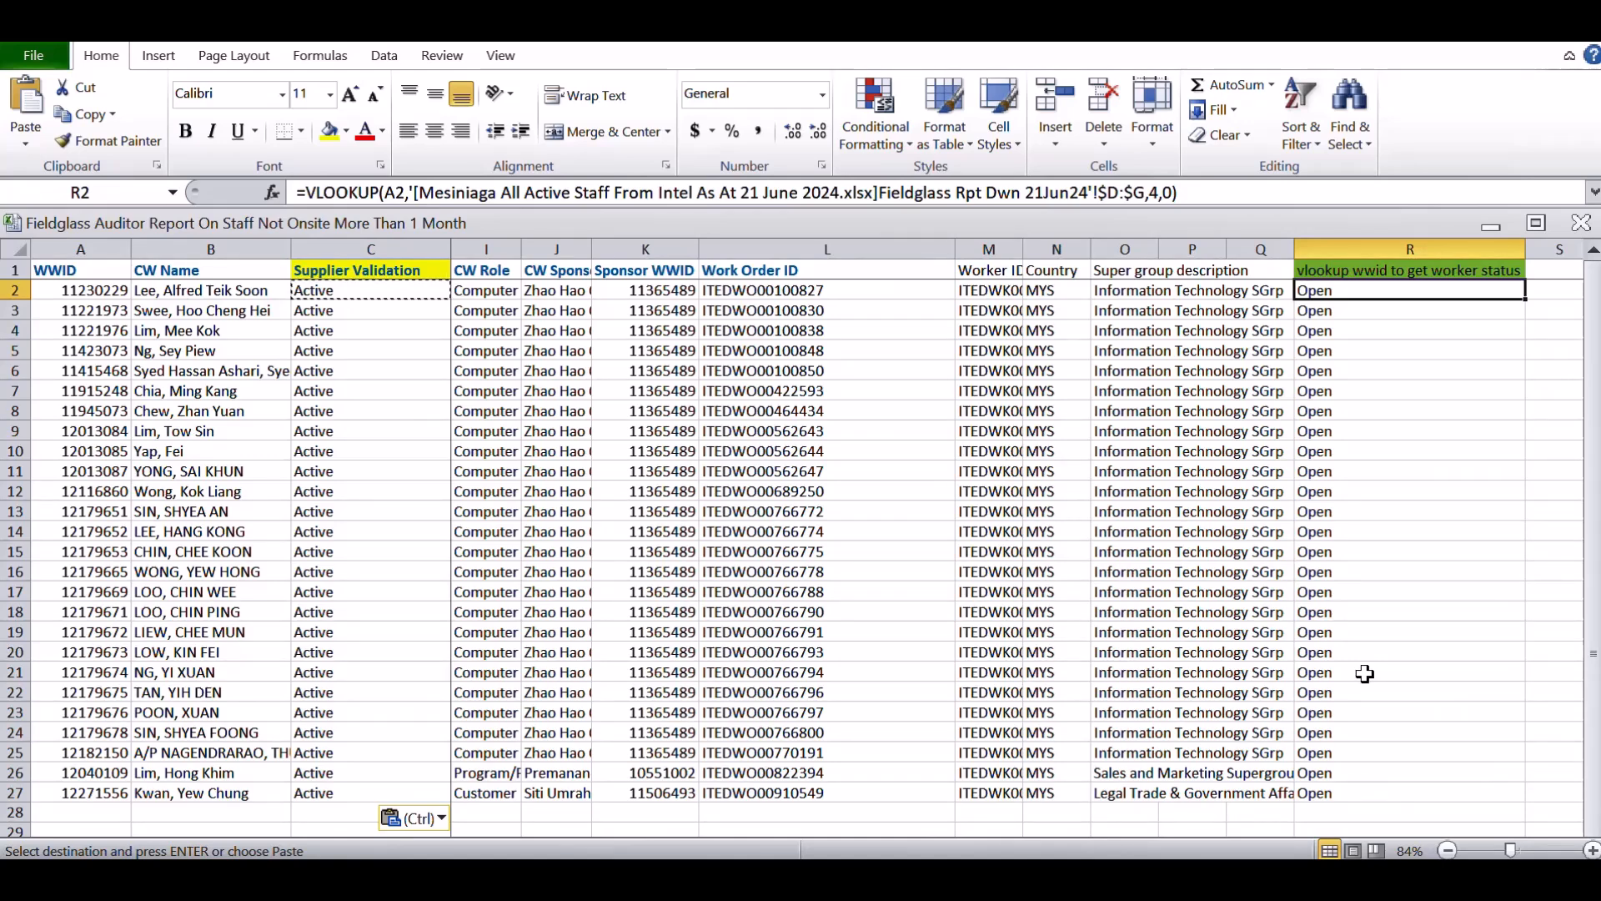
click(1231, 880)
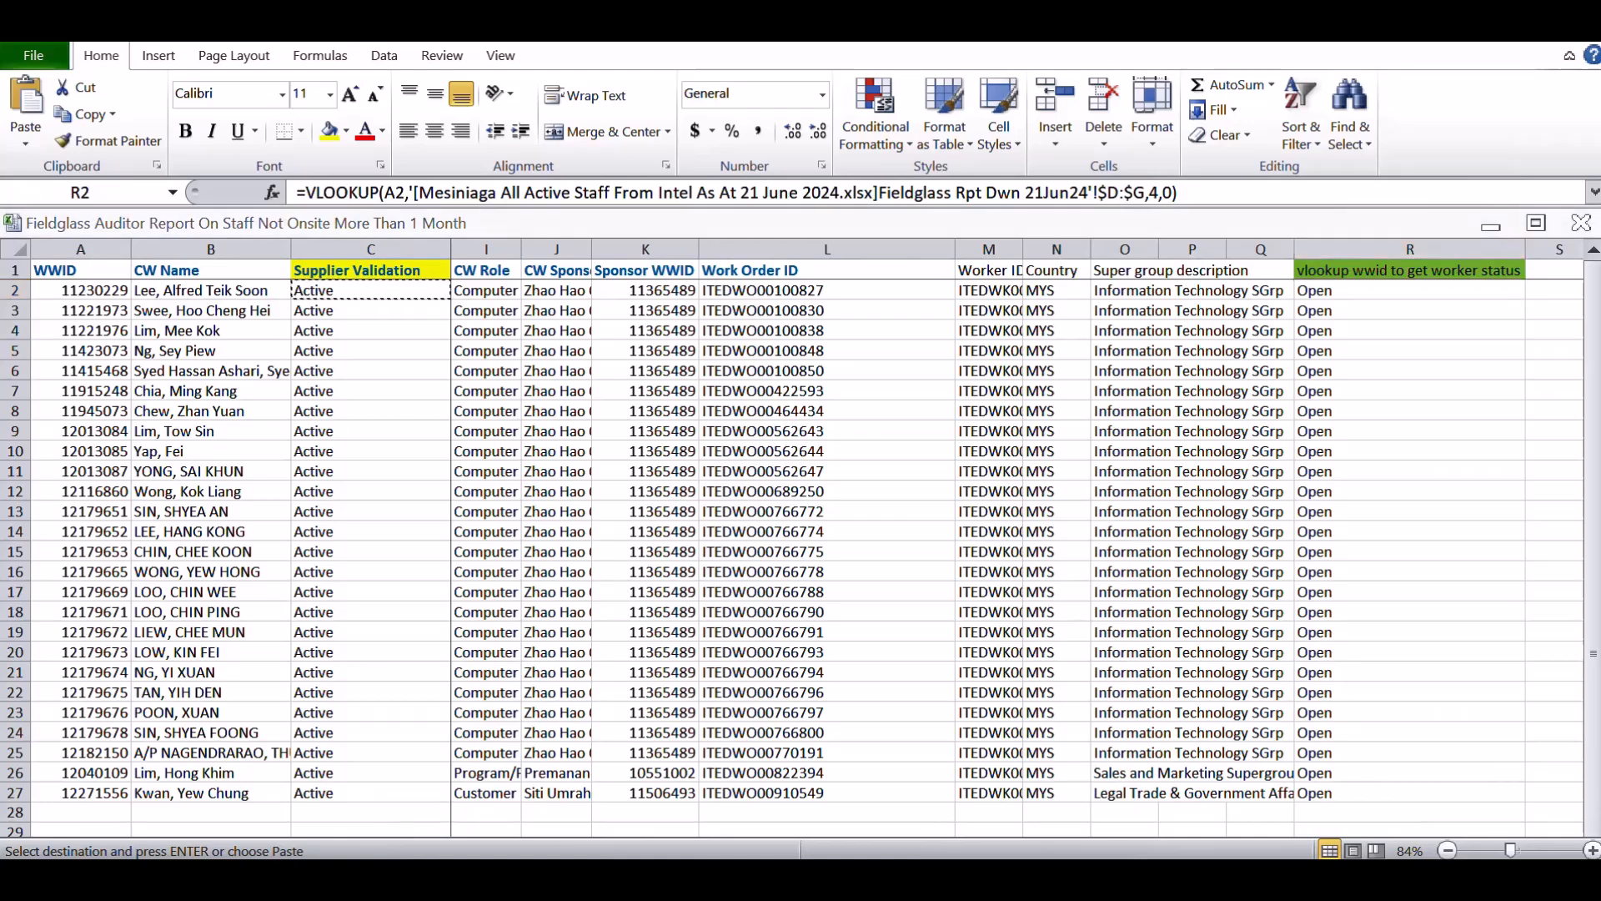
click(1281, 788)
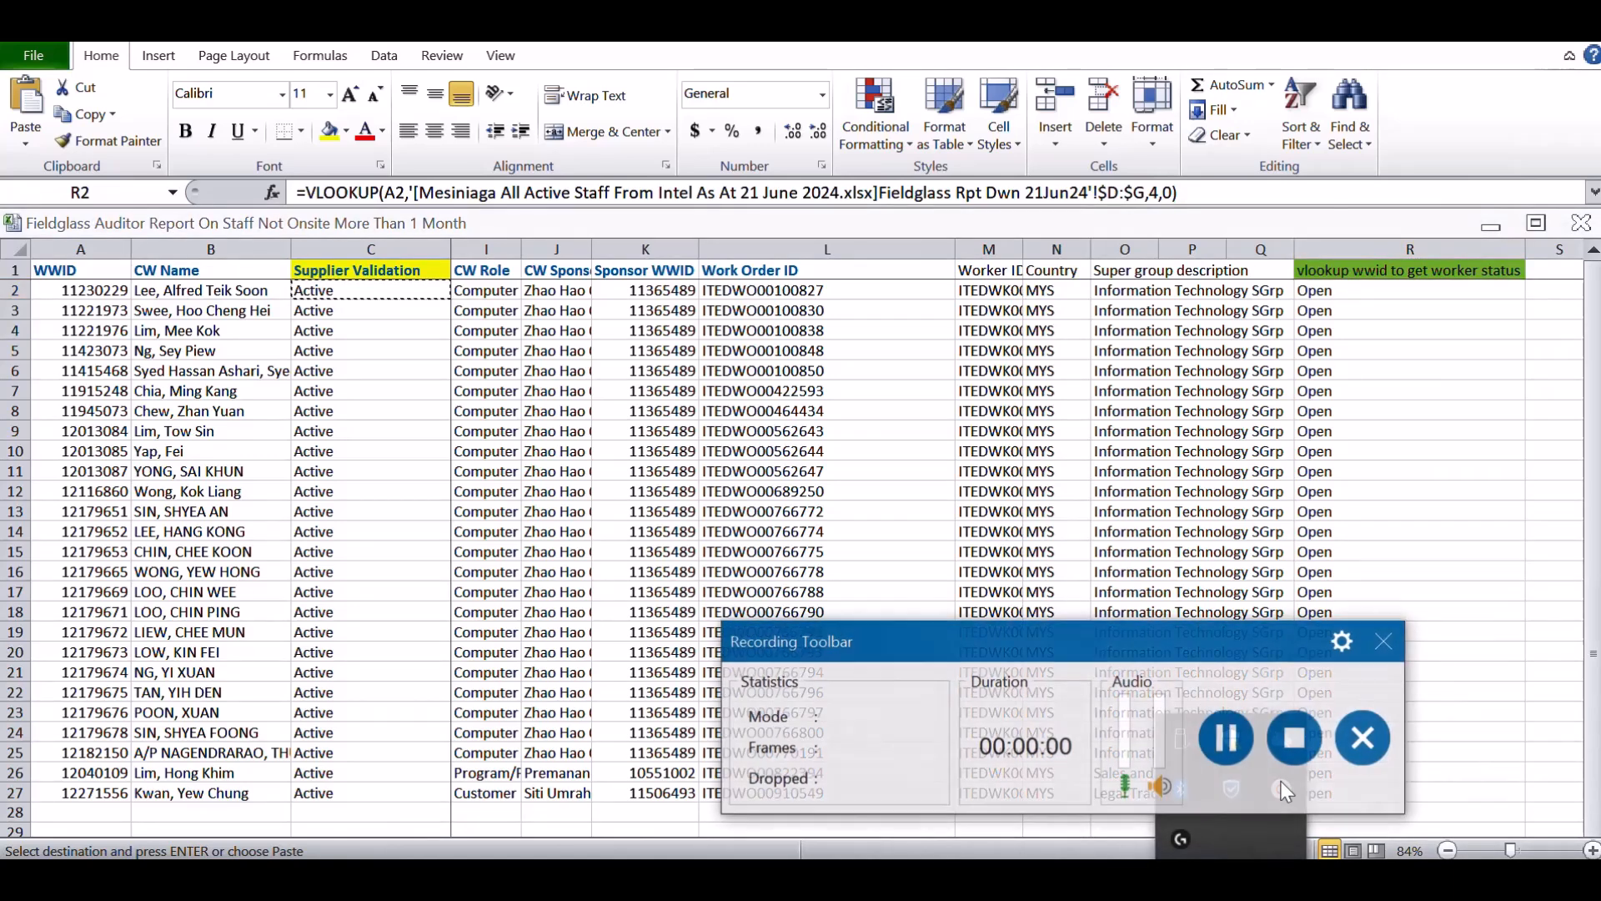